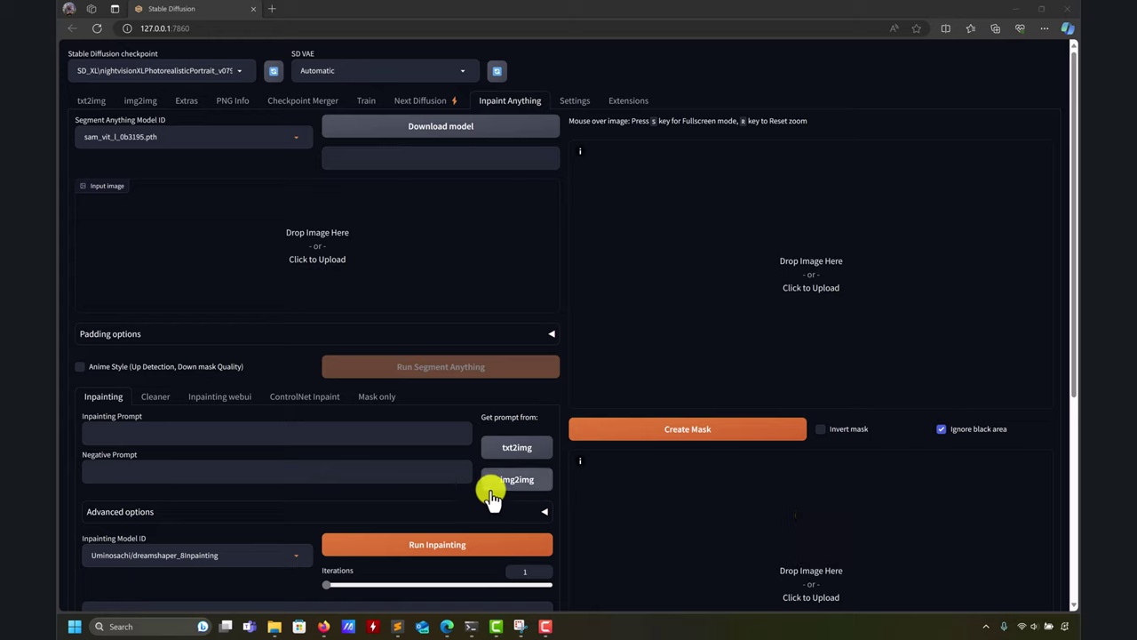
Load the dog-on-bench photo, run Segment Anything, and select the dog's segment.
{"action": "mouse_move", "coordinate": [275, 626]}
{"action": "left_click", "coordinate": [277, 593]}
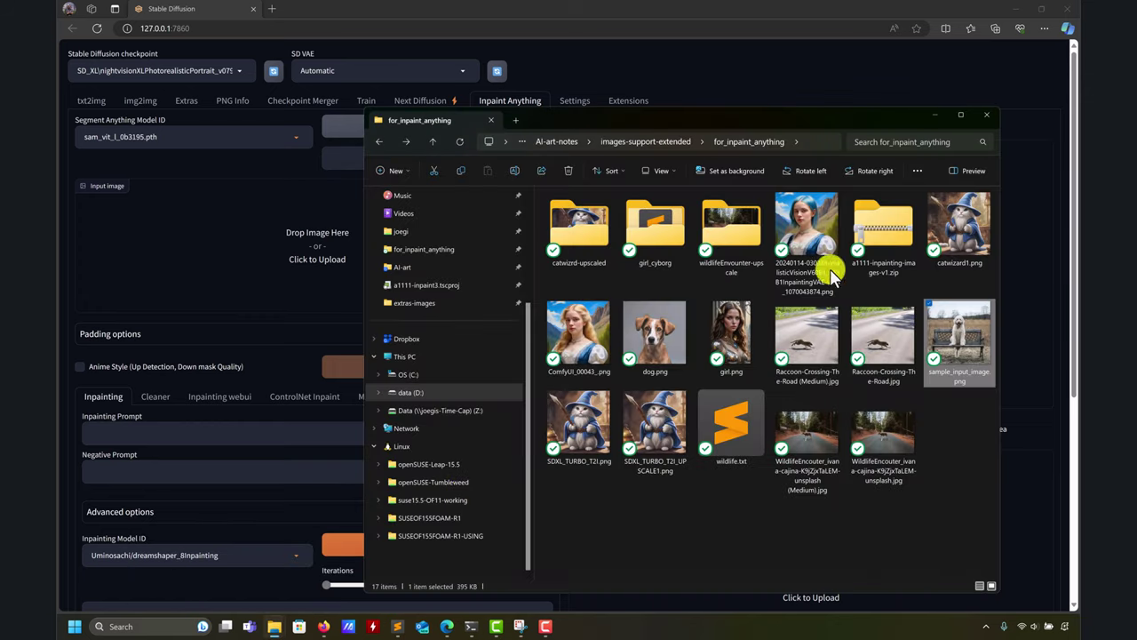
{"action": "left_click_drag", "start_coordinate": [973, 346], "coordinate": [254, 268]}
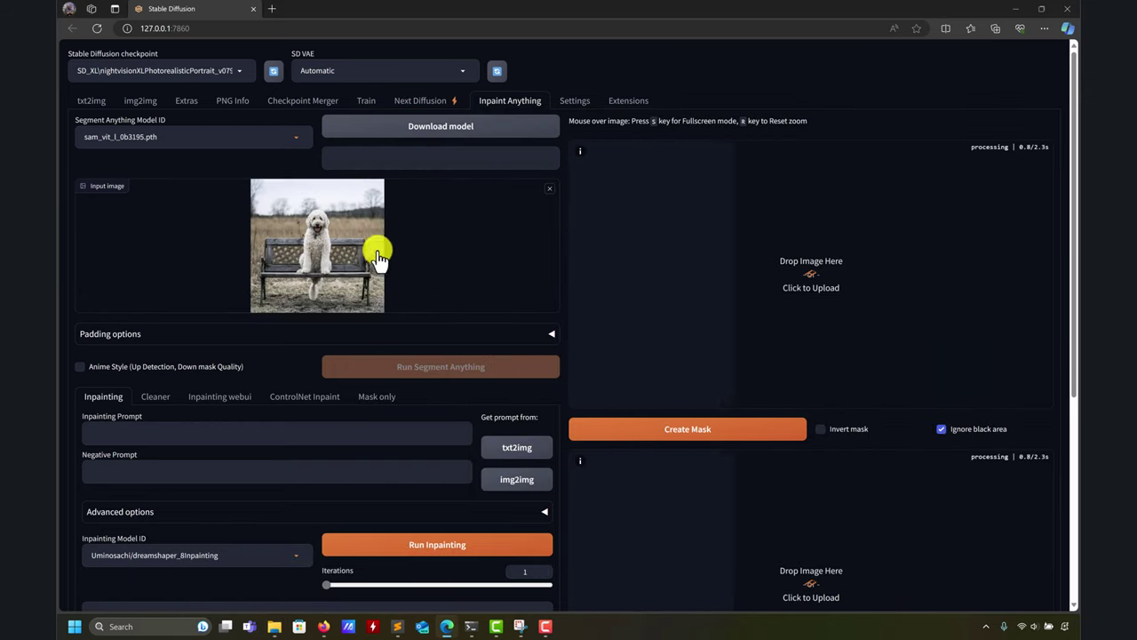
{"action": "left_click", "coordinate": [433, 371]}
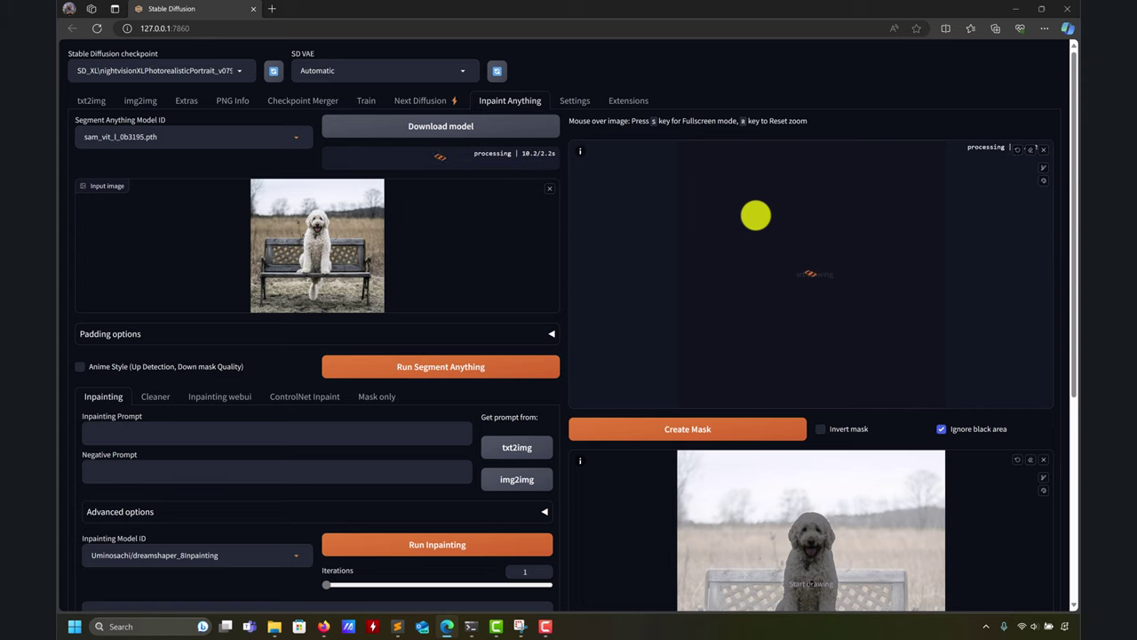
{"action": "left_click_drag", "start_coordinate": [806, 220], "coordinate": [808, 269]}
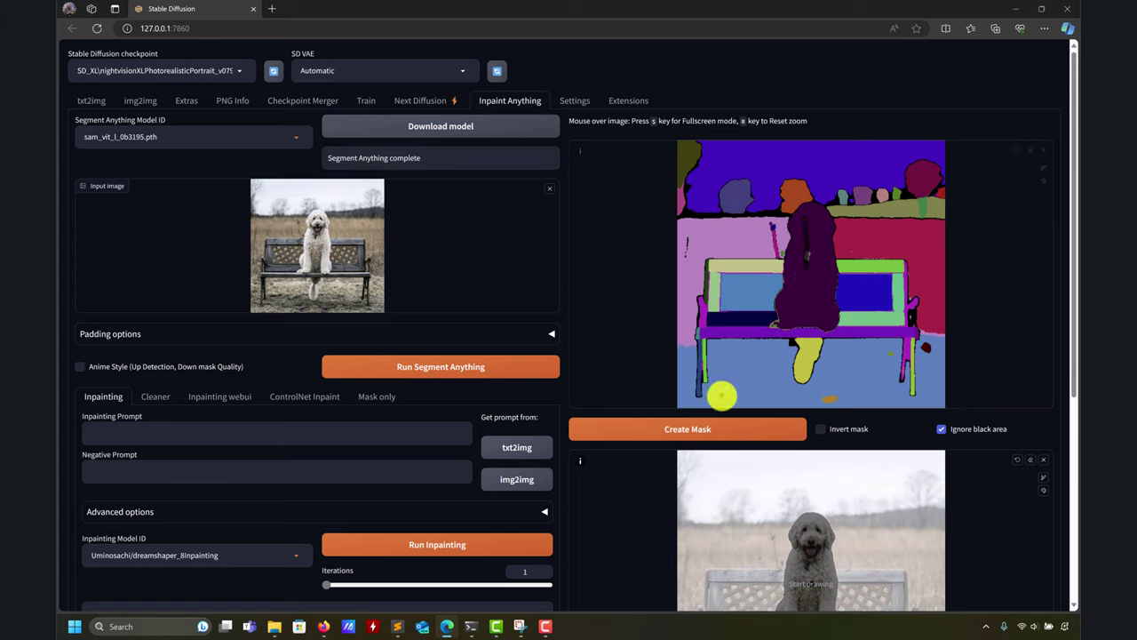
Create a mask from the dog segment, then invert it so the background is masked.
{"action": "left_click", "coordinate": [642, 428]}
{"action": "scroll", "coordinate": [994, 526], "scroll_direction": "down", "scroll_amount": 2}
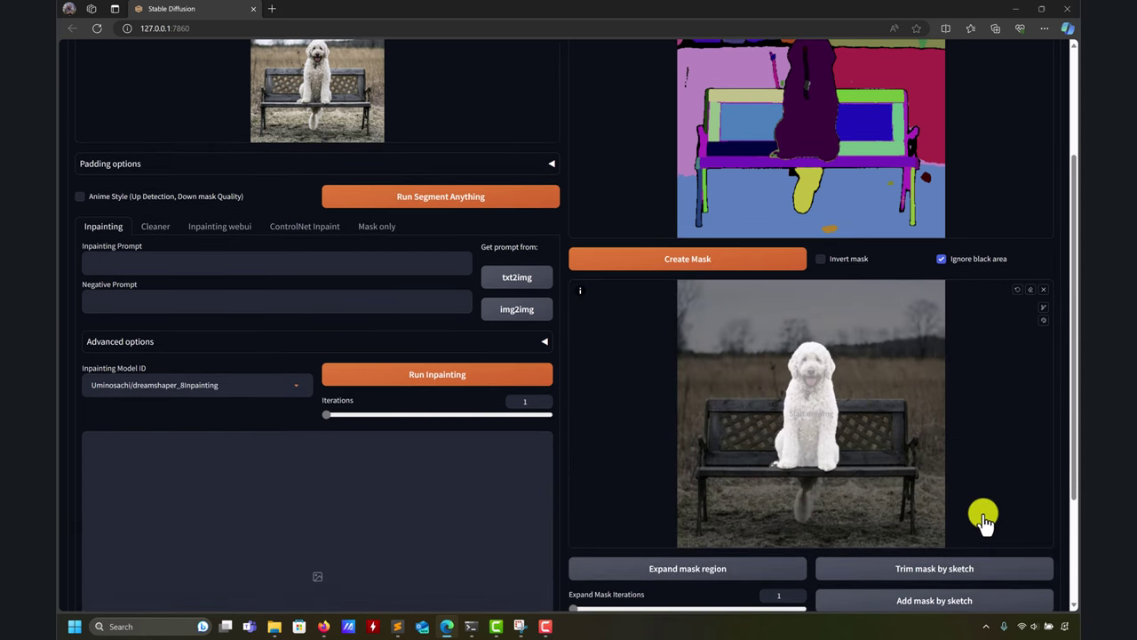
{"action": "left_click", "coordinate": [831, 259]}
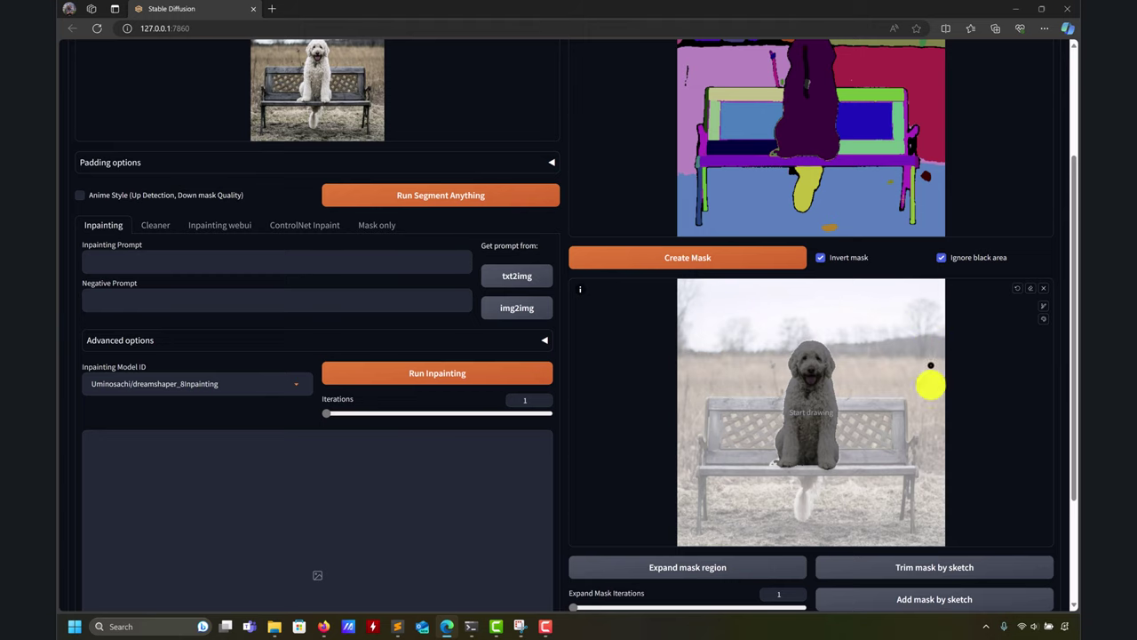
Export the mask image and an alpha-channel version of the photo from Mask only.
{"action": "left_click", "coordinate": [377, 225]}
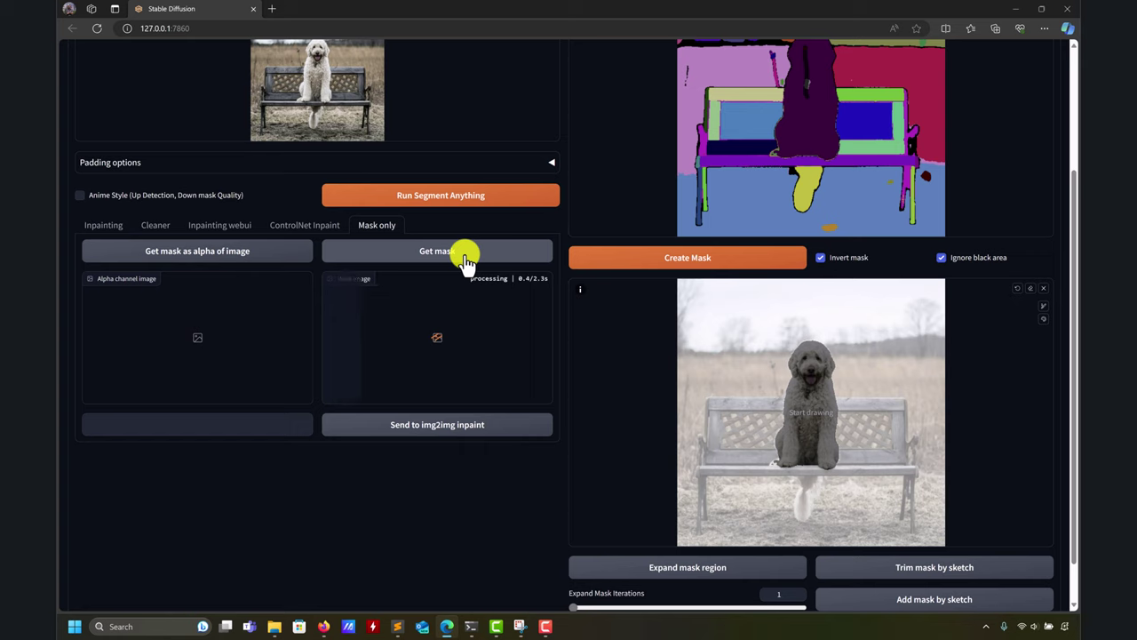
{"action": "left_click", "coordinate": [271, 258]}
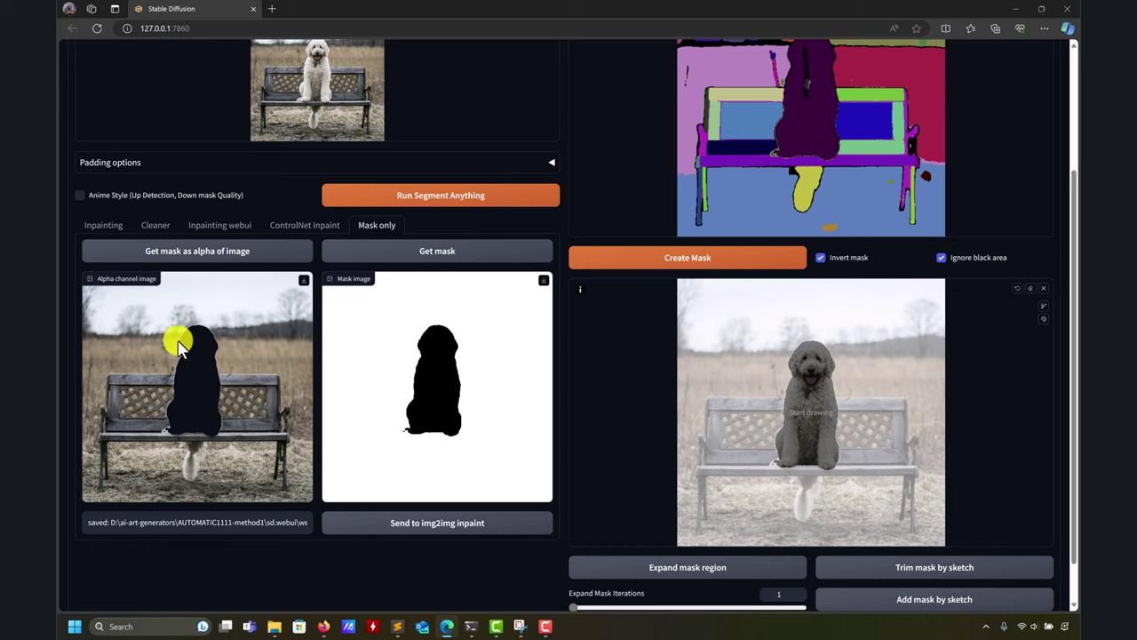
{"action": "scroll", "coordinate": [302, 355], "scroll_direction": "up", "scroll_amount": 2}
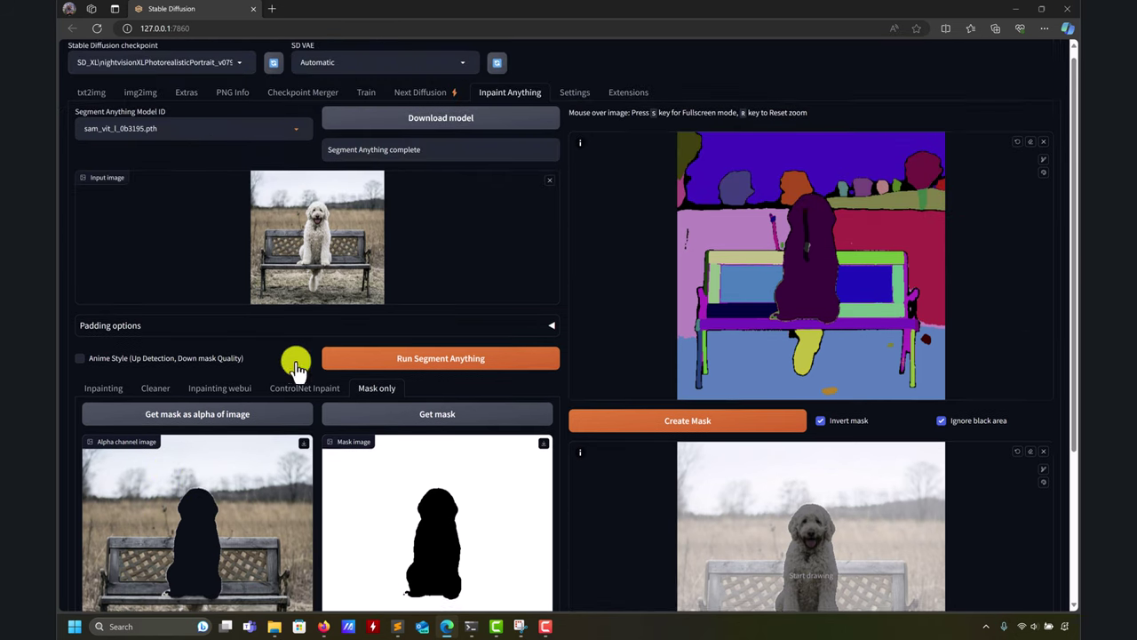
Choose Uminosachi/realisticVisionV51_v51VAE-inpainting as the Inpainting Model ID.
{"action": "left_click", "coordinate": [102, 396]}
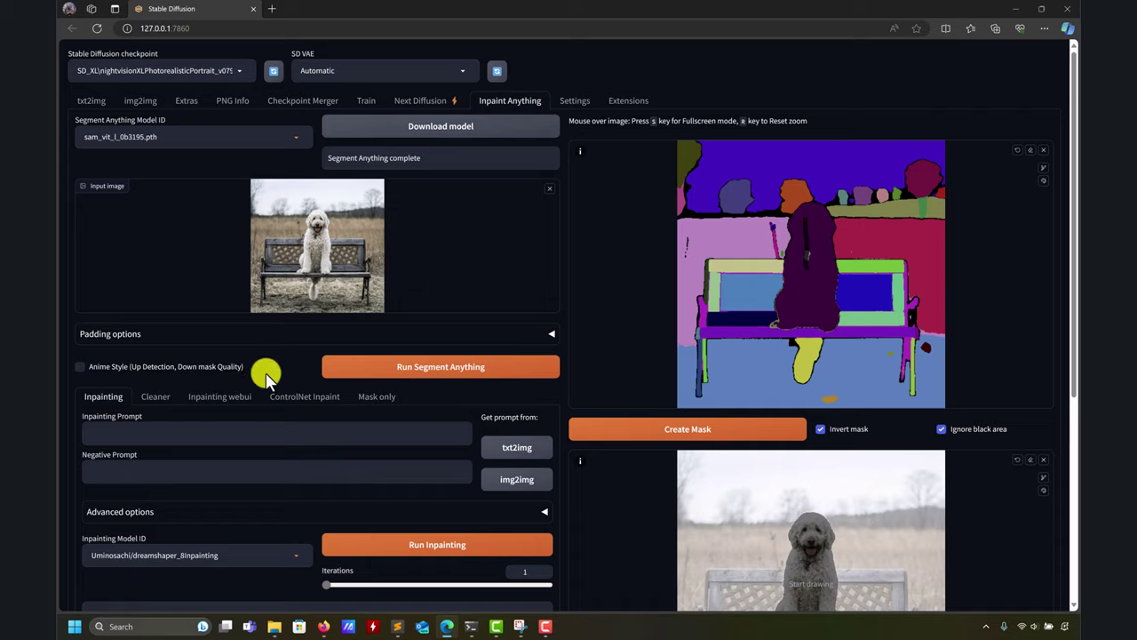
{"action": "scroll", "coordinate": [266, 375], "scroll_direction": "down", "scroll_amount": 2}
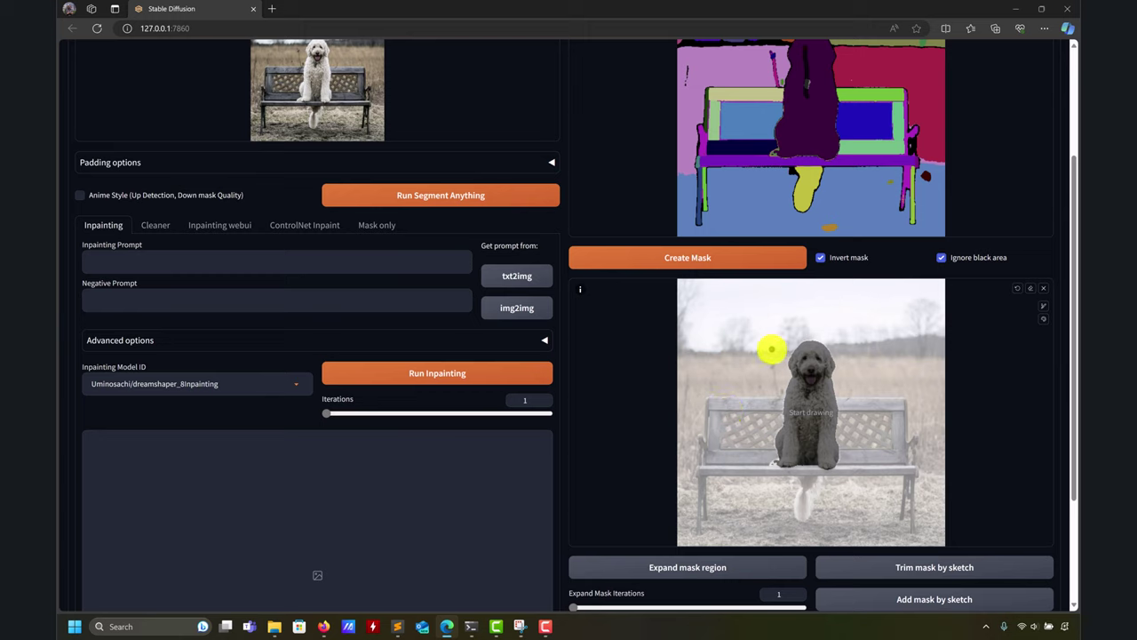
{"action": "left_click", "coordinate": [278, 383]}
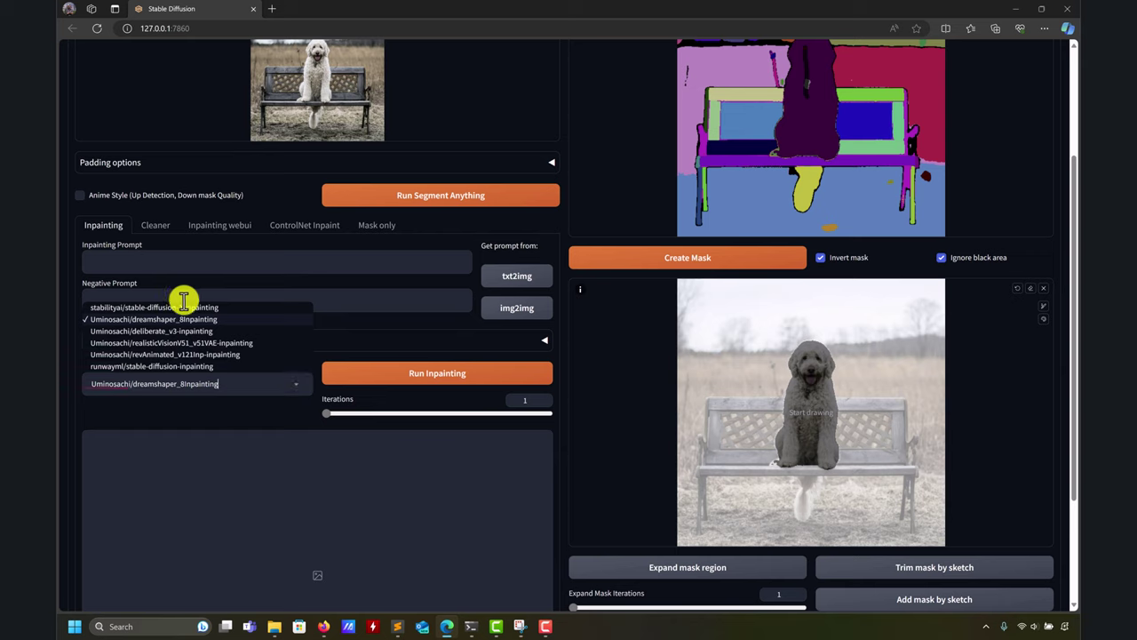
{"action": "left_click", "coordinate": [206, 342]}
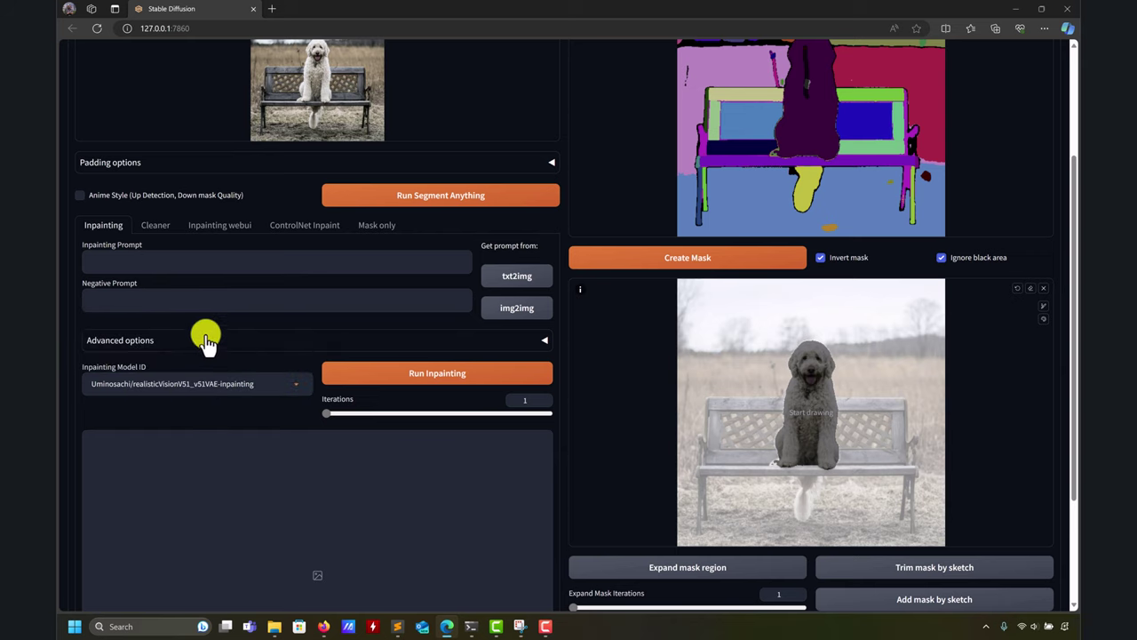
{"action": "left_click", "coordinate": [160, 260]}
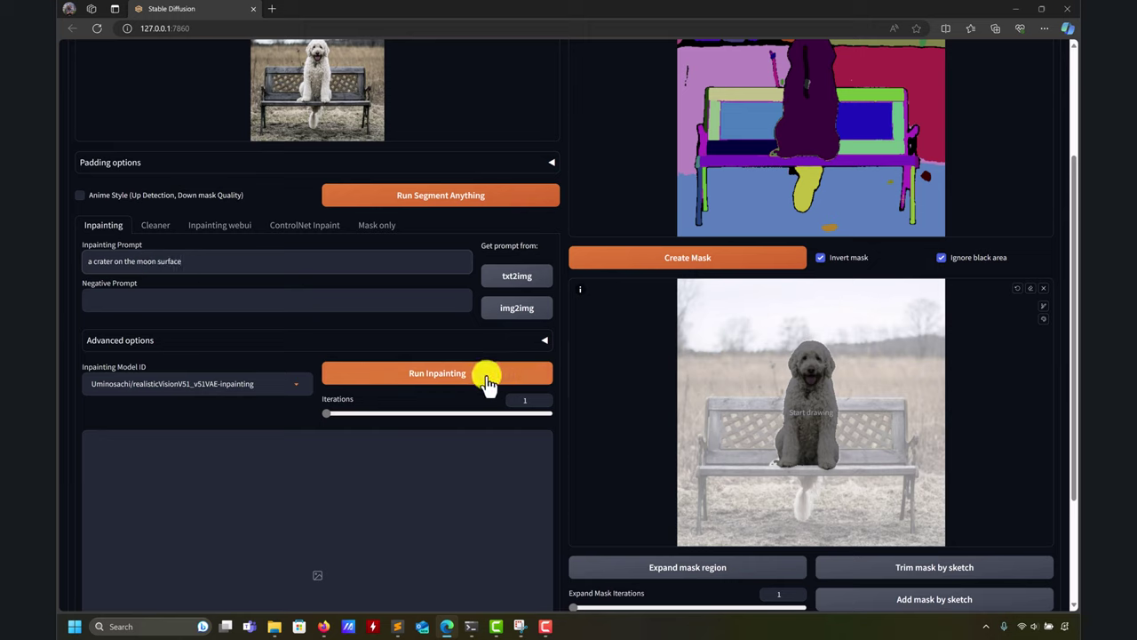
In Advanced options, set sampler Euler a, guidance scale 8 and 30 sampling steps.
{"action": "left_click", "coordinate": [533, 339]}
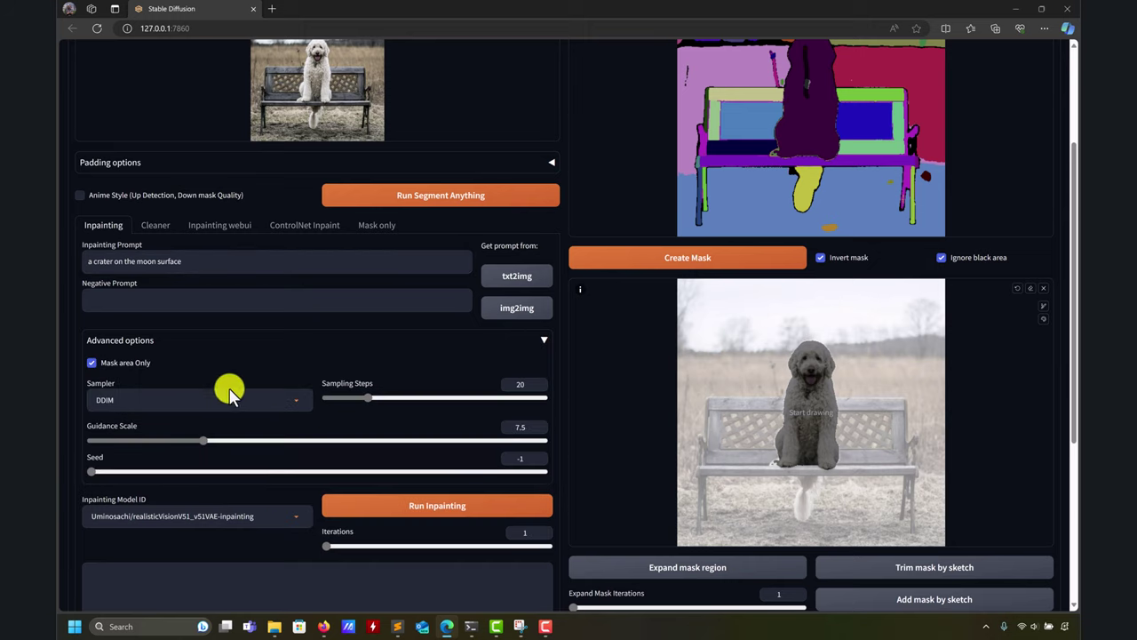
{"action": "left_click", "coordinate": [288, 398]}
{"action": "left_click", "coordinate": [109, 352]}
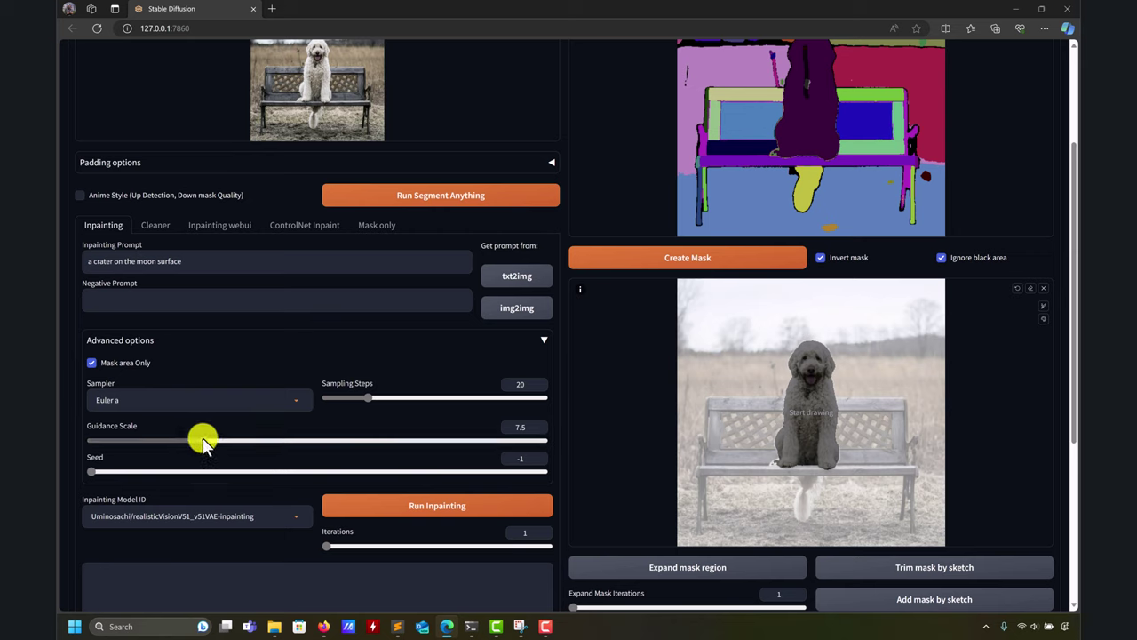
{"action": "left_click_drag", "start_coordinate": [204, 444], "coordinate": [214, 444]}
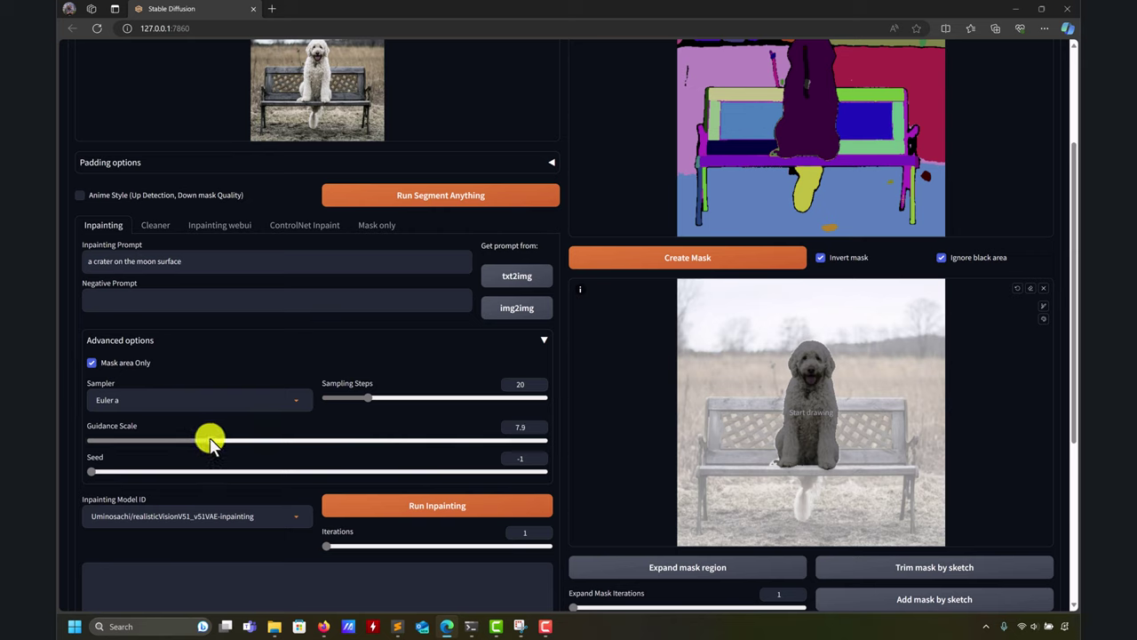
{"action": "left_click_drag", "start_coordinate": [368, 398], "coordinate": [397, 402]}
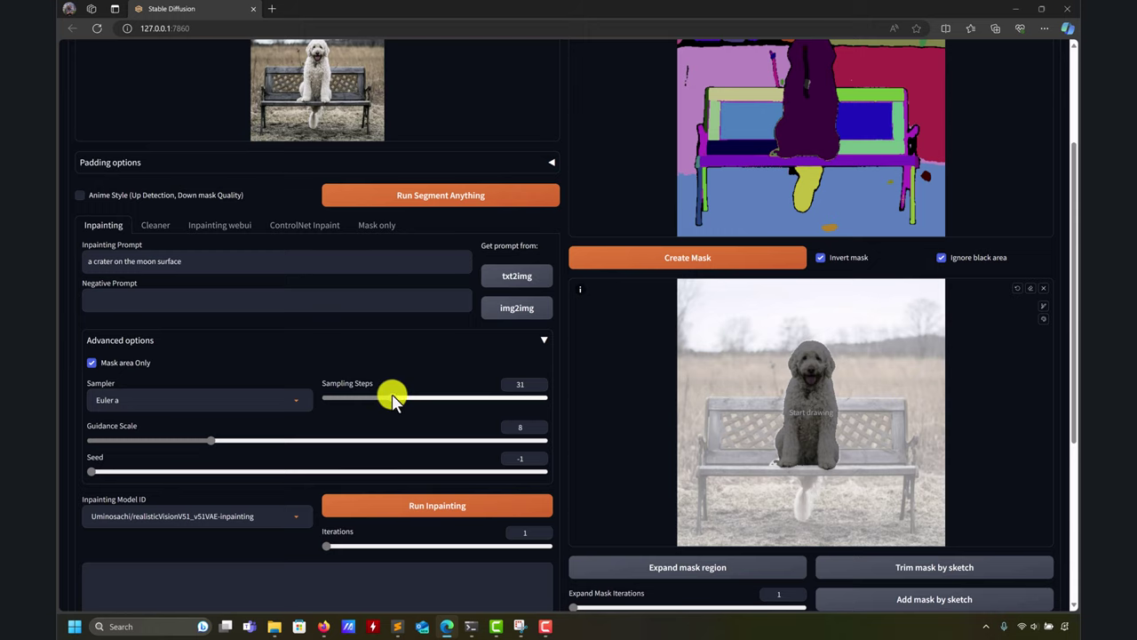
{"action": "scroll", "coordinate": [609, 465], "scroll_direction": "down", "scroll_amount": 3}
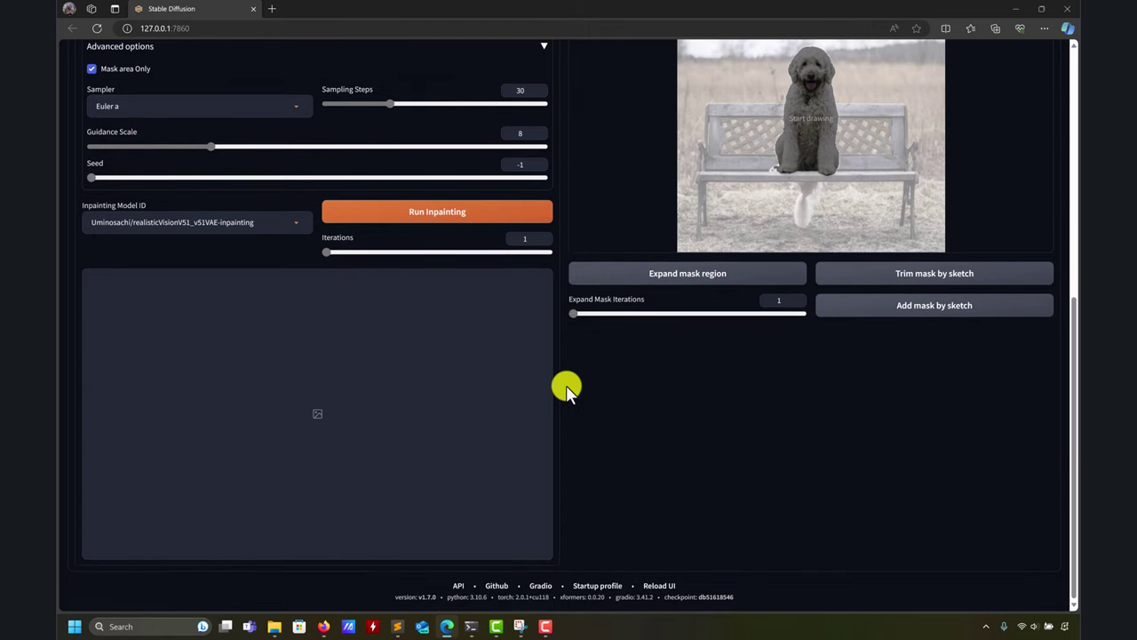
Run the moon-crater inpainting and follow the realisticVisionV51 model download in the console.
{"action": "left_click", "coordinate": [455, 213]}
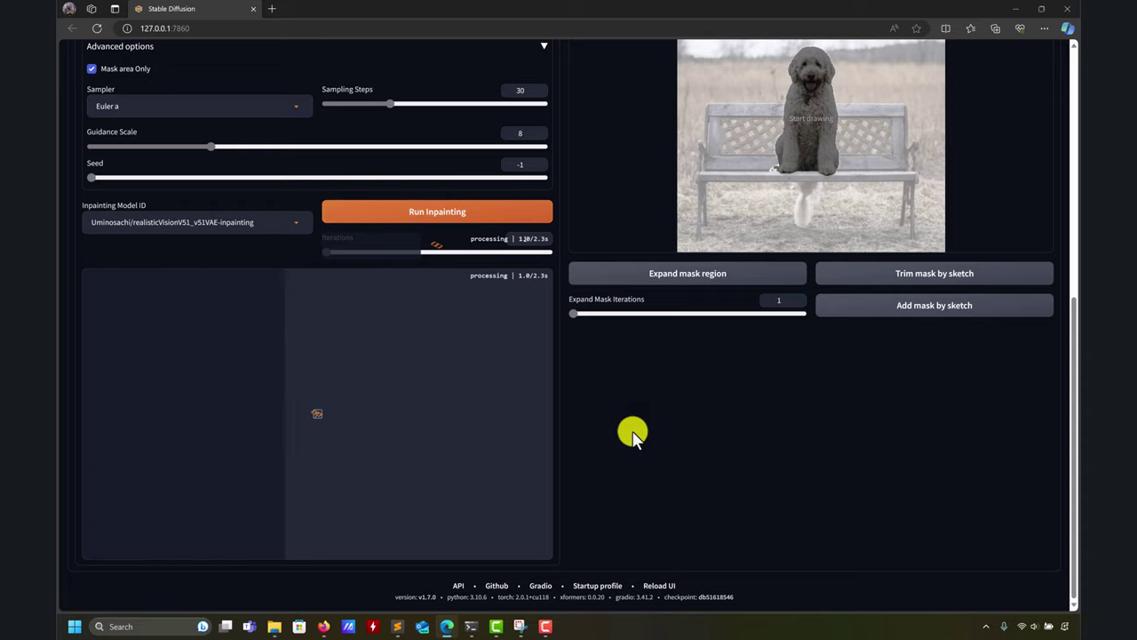
{"action": "scroll", "coordinate": [628, 438], "scroll_direction": "up", "scroll_amount": 2}
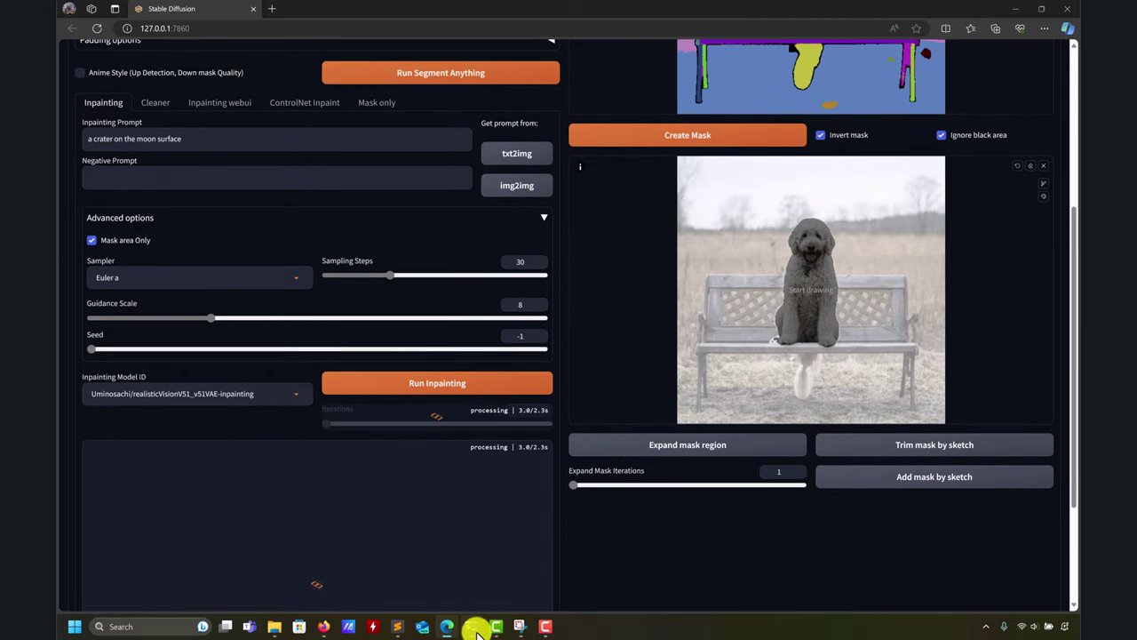
{"action": "left_click", "coordinate": [473, 627]}
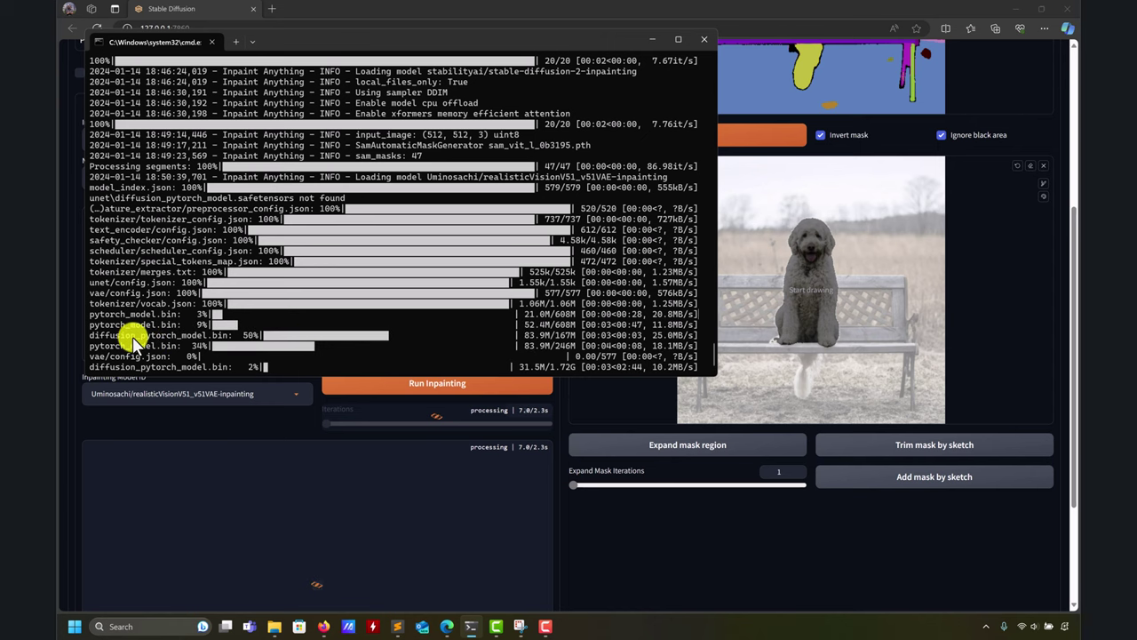
{"action": "left_click_drag", "start_coordinate": [495, 40], "coordinate": [758, 80]}
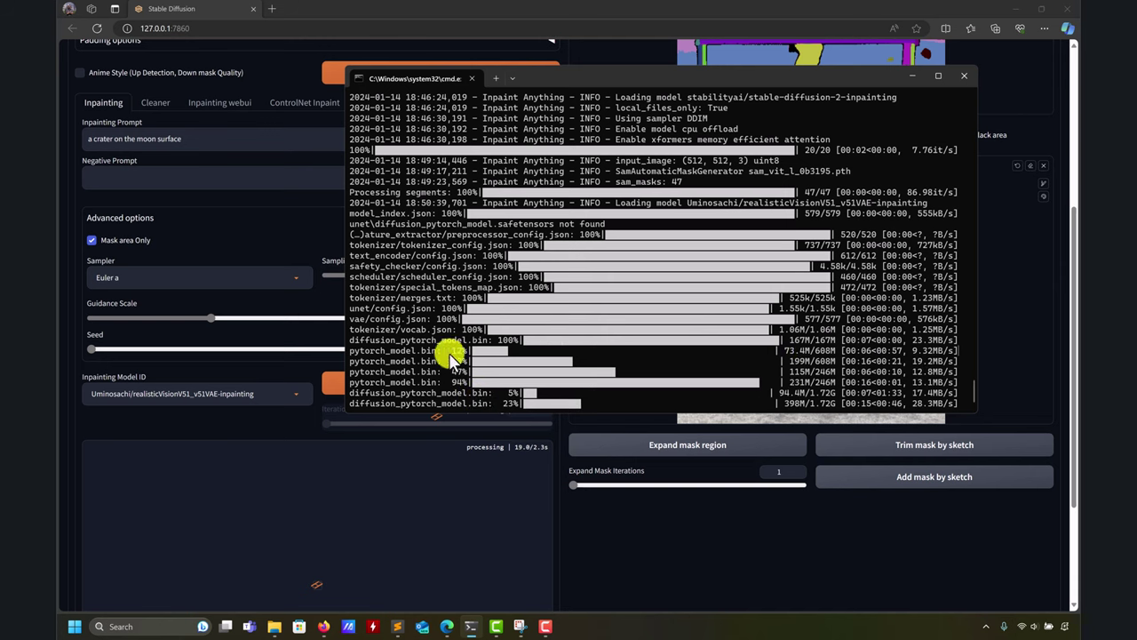
Browse to the user's .cache\huggingface\hub folder to check cached models, then minimize Explorer.
{"action": "mouse_move", "coordinate": [274, 626]}
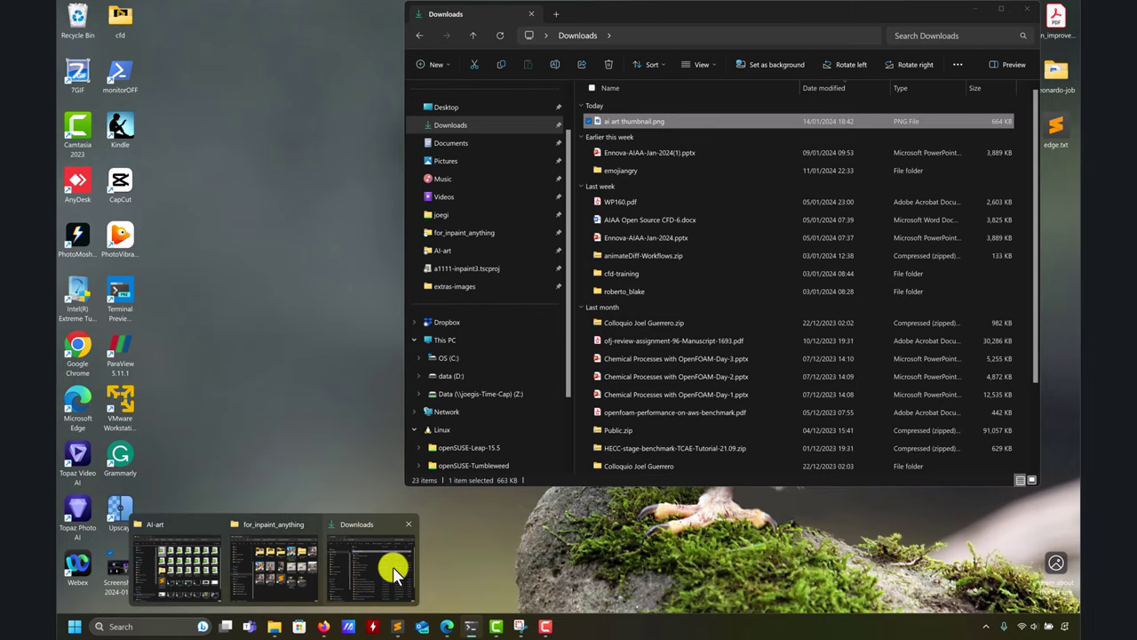
{"action": "left_click", "coordinate": [395, 573]}
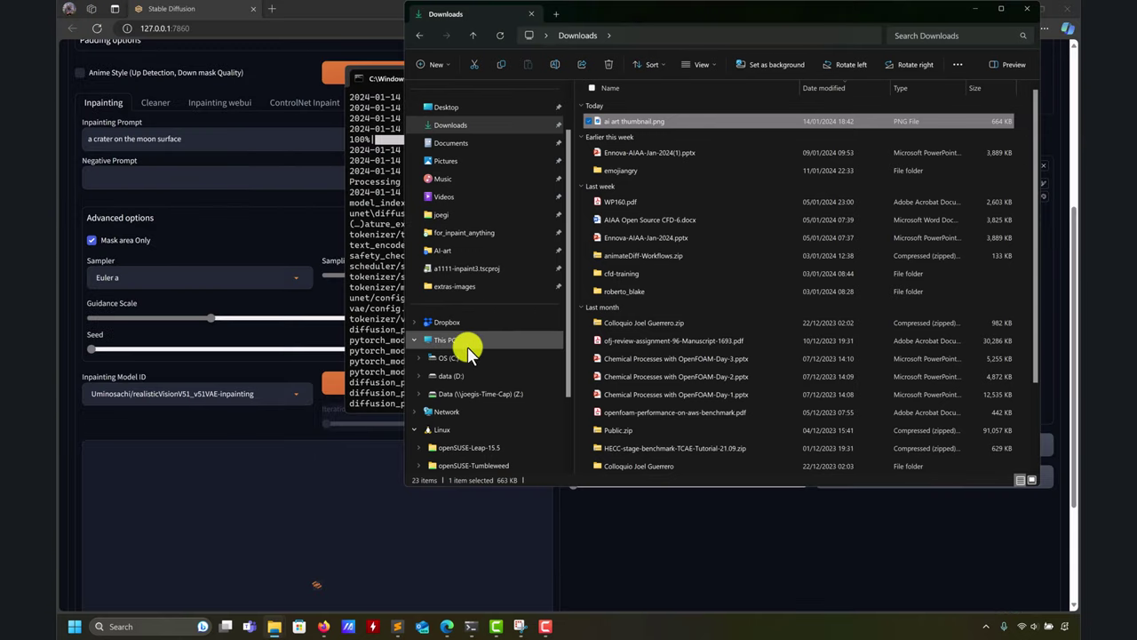
{"action": "left_click", "coordinate": [464, 357]}
{"action": "double_click", "coordinate": [617, 162]}
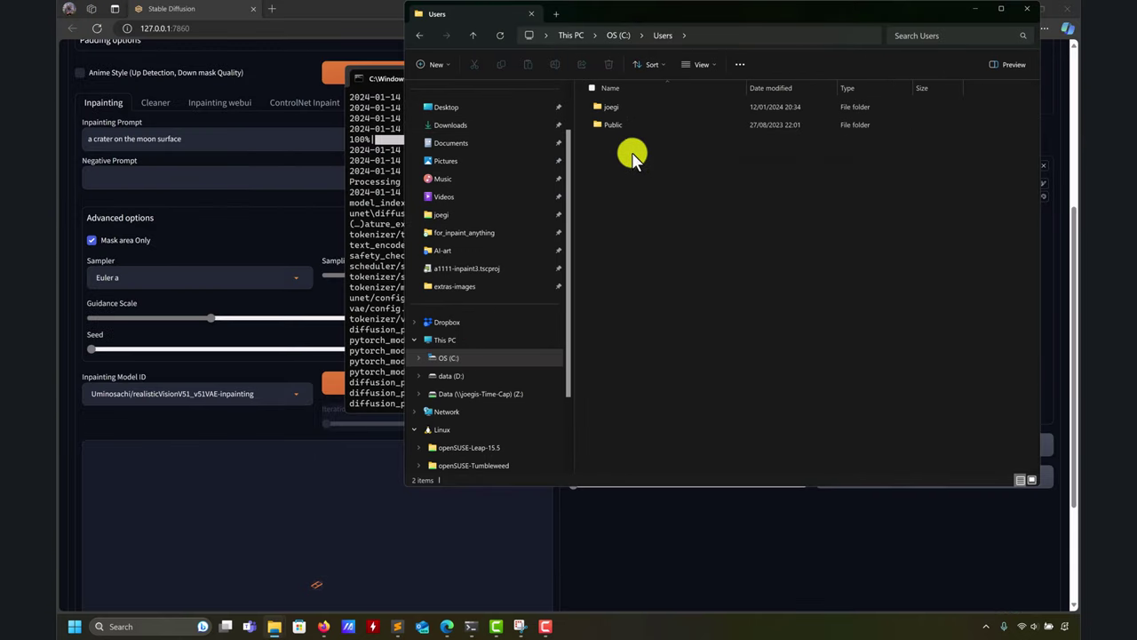
{"action": "left_click", "coordinate": [625, 110]}
{"action": "double_click", "coordinate": [625, 110]}
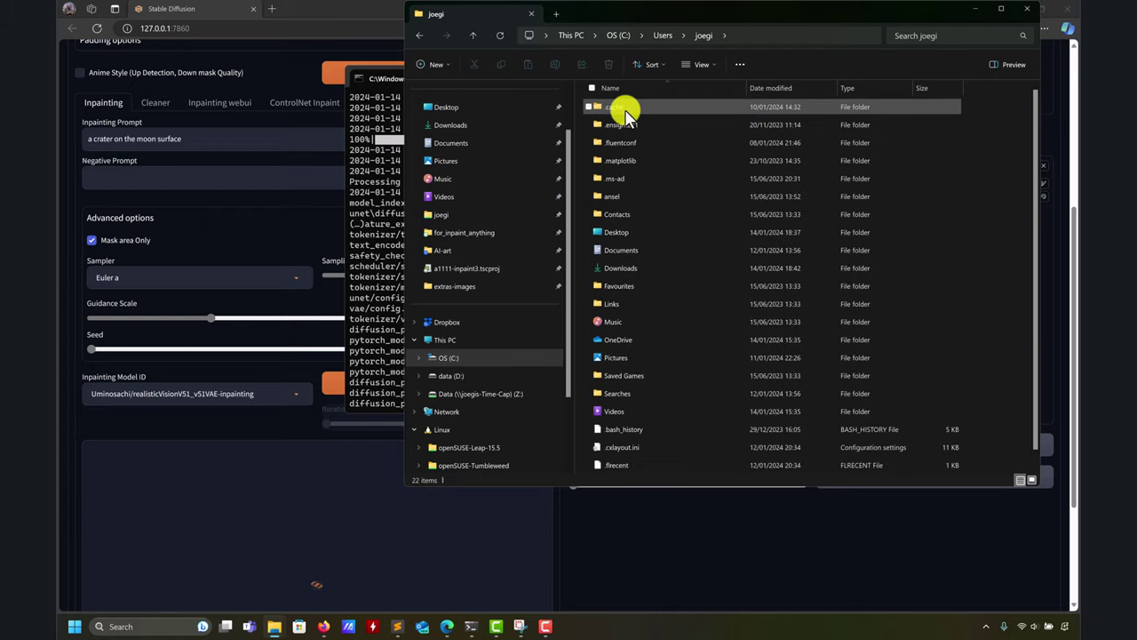
{"action": "double_click", "coordinate": [625, 110]}
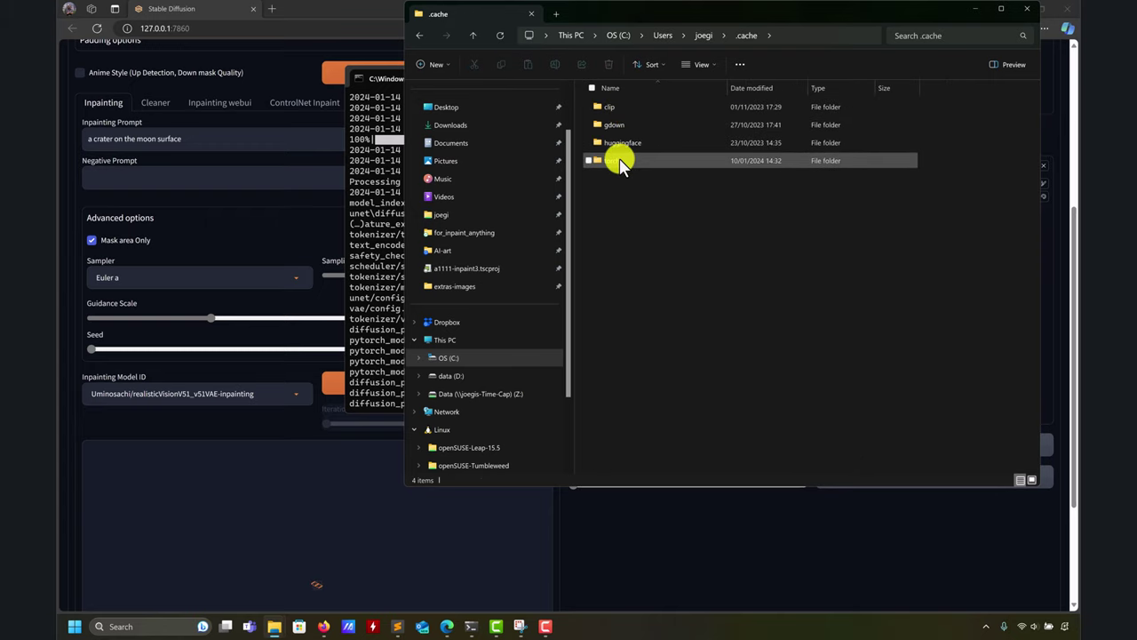
{"action": "left_click", "coordinate": [626, 144]}
{"action": "double_click", "coordinate": [626, 144]}
{"action": "double_click", "coordinate": [616, 106]}
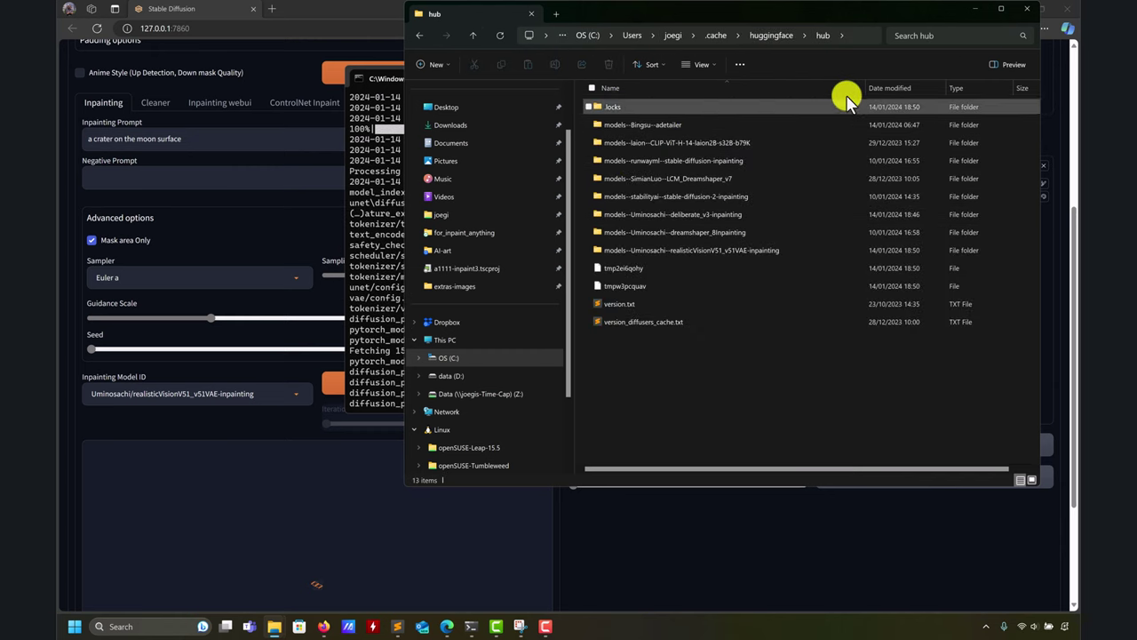
{"action": "left_click", "coordinate": [977, 10]}
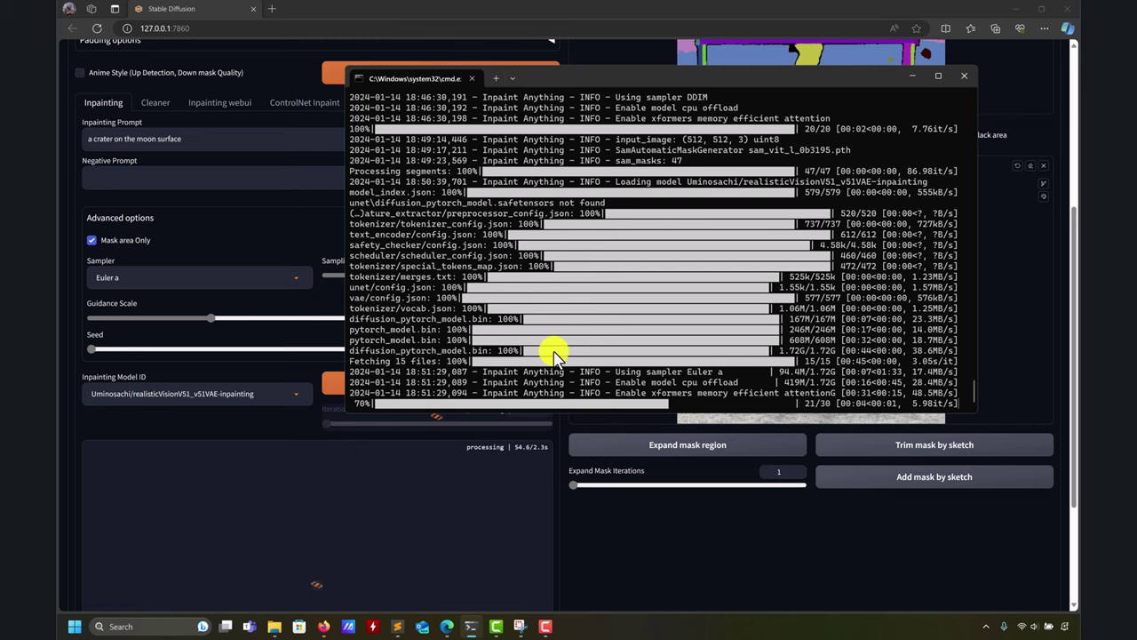
Back in the web UI, recreate the inverted dog mask and rerun the moon-crater inpainting.
{"action": "left_click", "coordinate": [910, 79]}
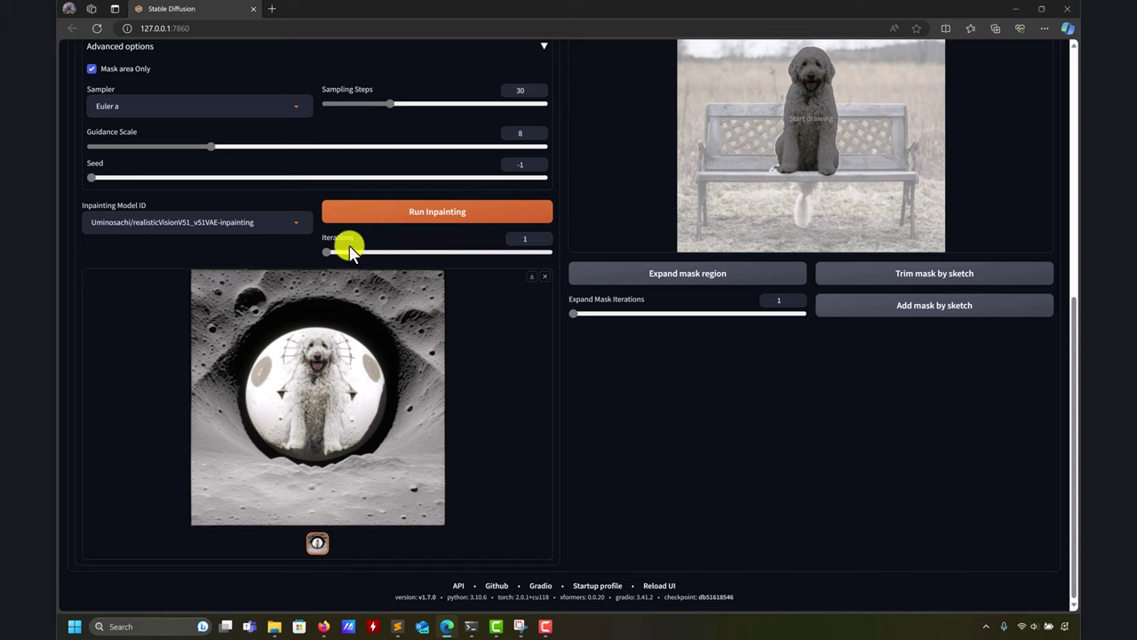
{"action": "scroll", "coordinate": [627, 426], "scroll_direction": "up", "scroll_amount": 2}
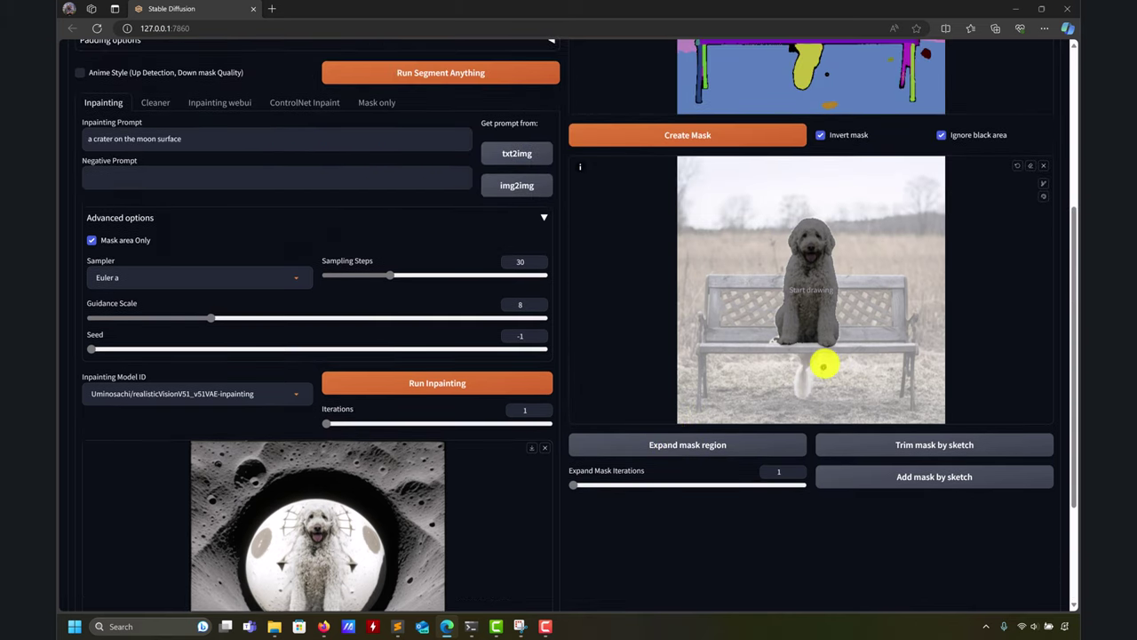
{"action": "scroll", "coordinate": [806, 240], "scroll_direction": "up", "scroll_amount": 2}
{"action": "scroll", "coordinate": [807, 227], "scroll_direction": "up", "scroll_amount": 2}
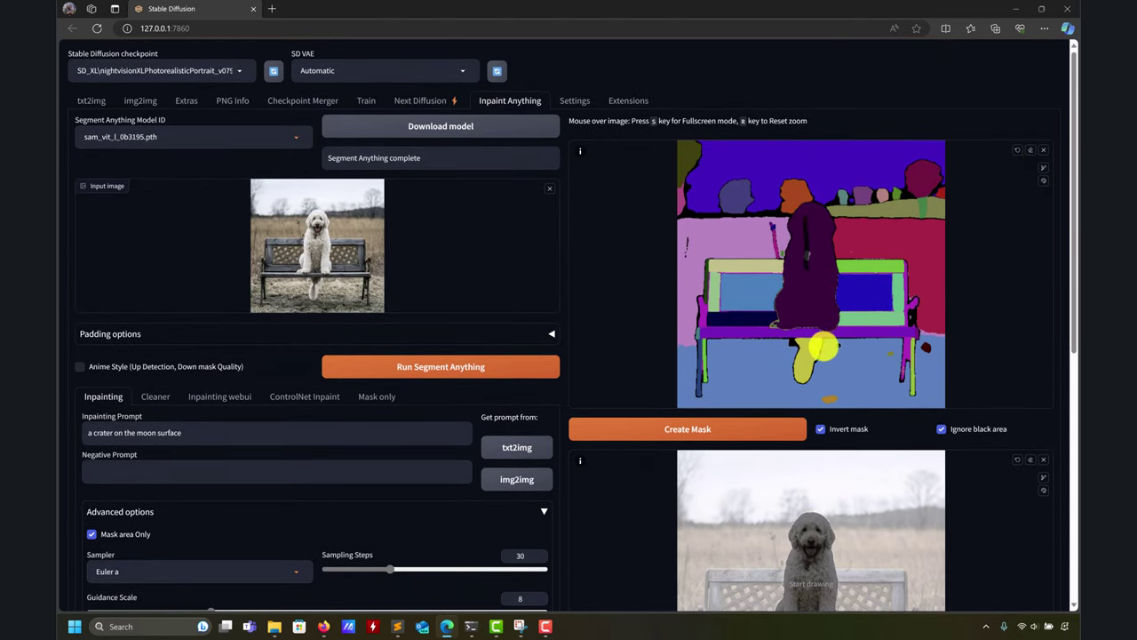
{"action": "left_click", "coordinate": [729, 428]}
{"action": "scroll", "coordinate": [662, 409], "scroll_direction": "down", "scroll_amount": 3}
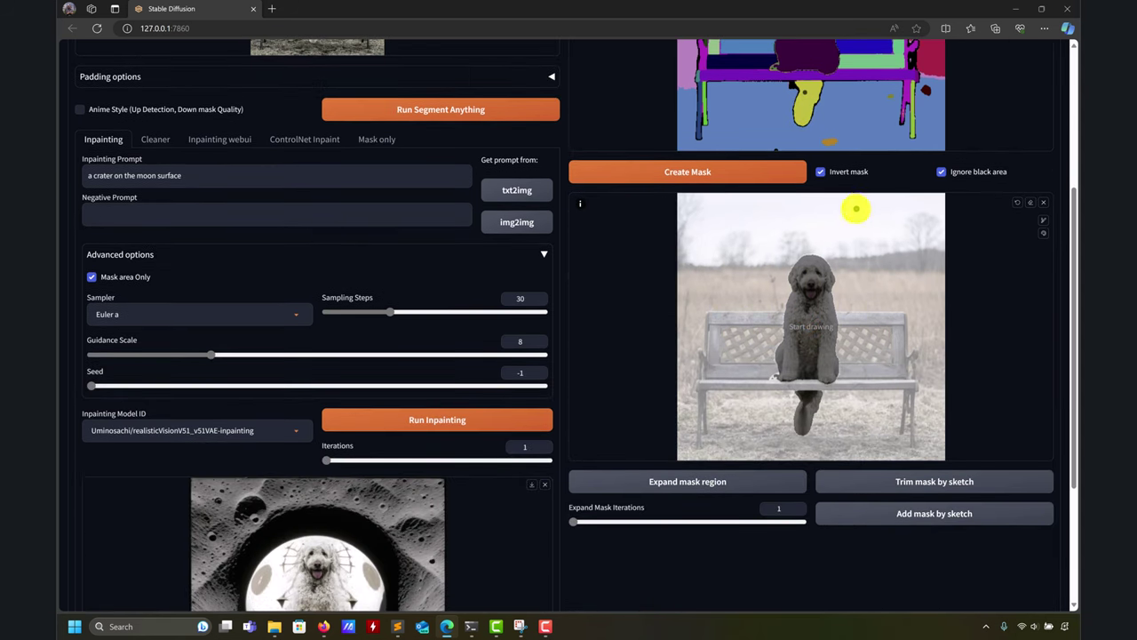
{"action": "scroll", "coordinate": [633, 361], "scroll_direction": "down", "scroll_amount": 2}
{"action": "scroll", "coordinate": [586, 354], "scroll_direction": "up", "scroll_amount": 1}
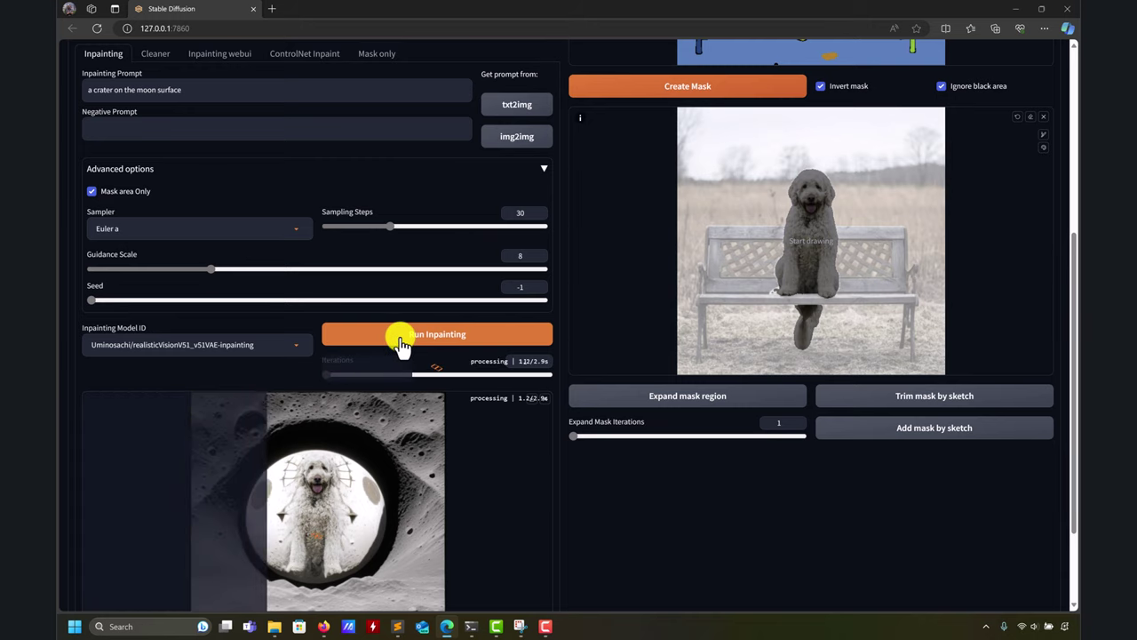
Scroll through the results until the dog appears on a bright cratered lunar surface.
{"action": "scroll", "coordinate": [462, 387], "scroll_direction": "down", "scroll_amount": 1}
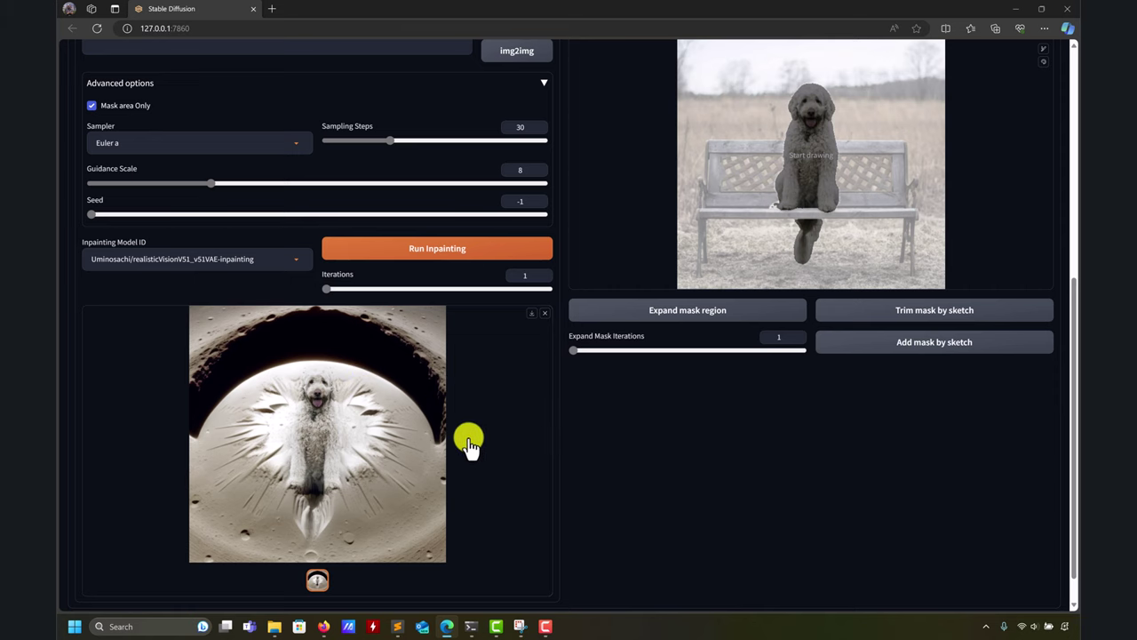
{"action": "scroll", "coordinate": [147, 190], "scroll_direction": "up", "scroll_amount": 2}
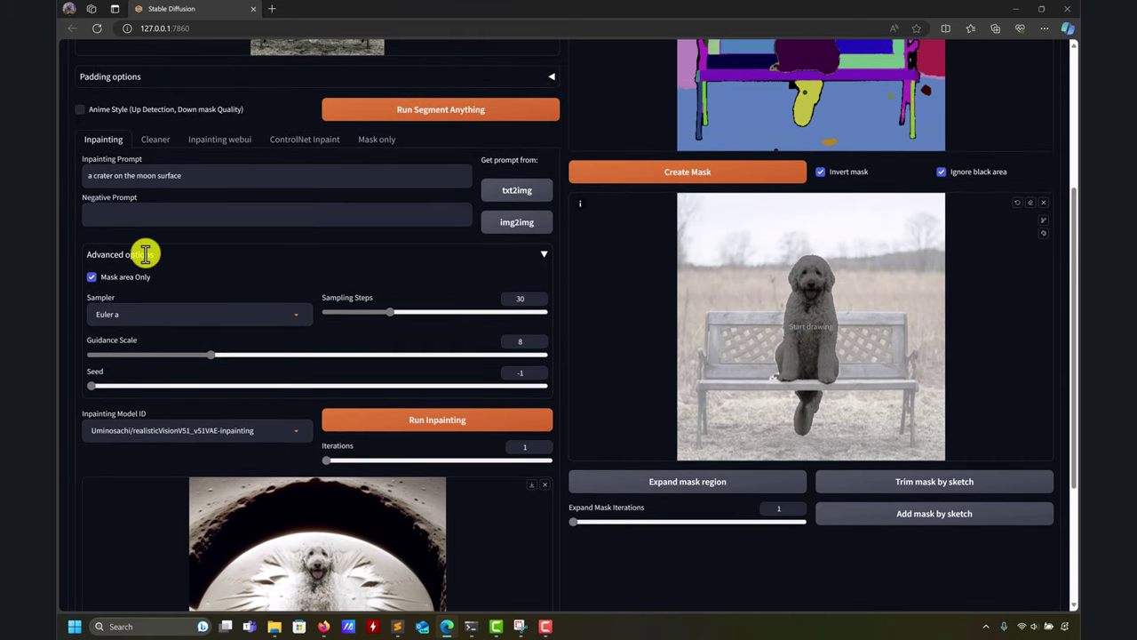
{"action": "scroll", "coordinate": [371, 536], "scroll_direction": "down", "scroll_amount": 1}
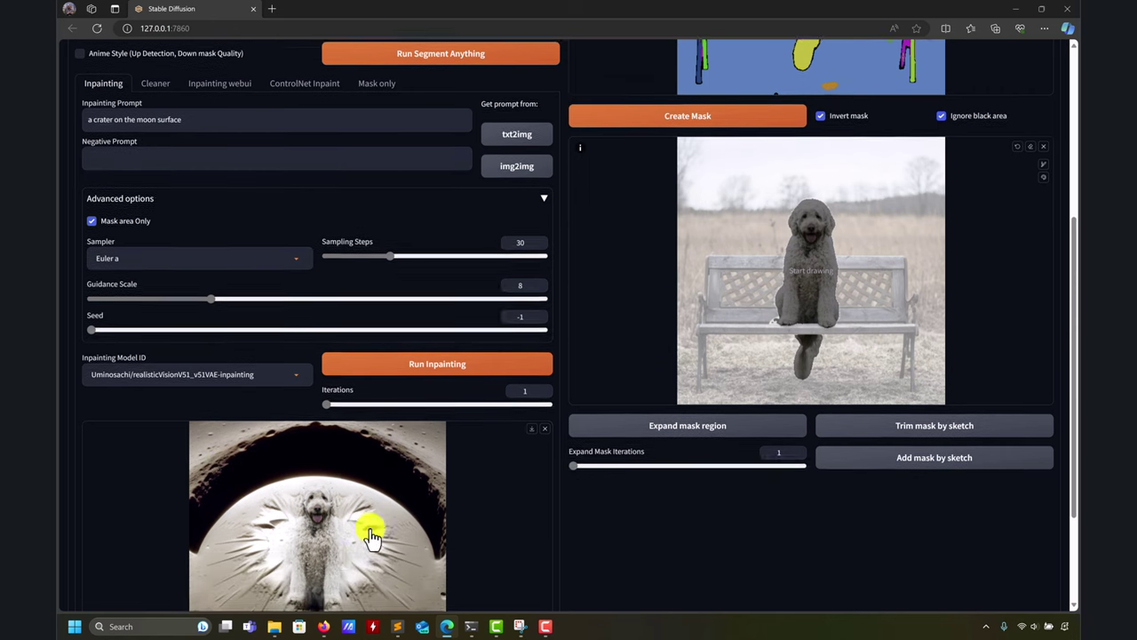
{"action": "scroll", "coordinate": [337, 519], "scroll_direction": "down", "scroll_amount": 1}
{"action": "scroll", "coordinate": [312, 529], "scroll_direction": "up", "scroll_amount": 1}
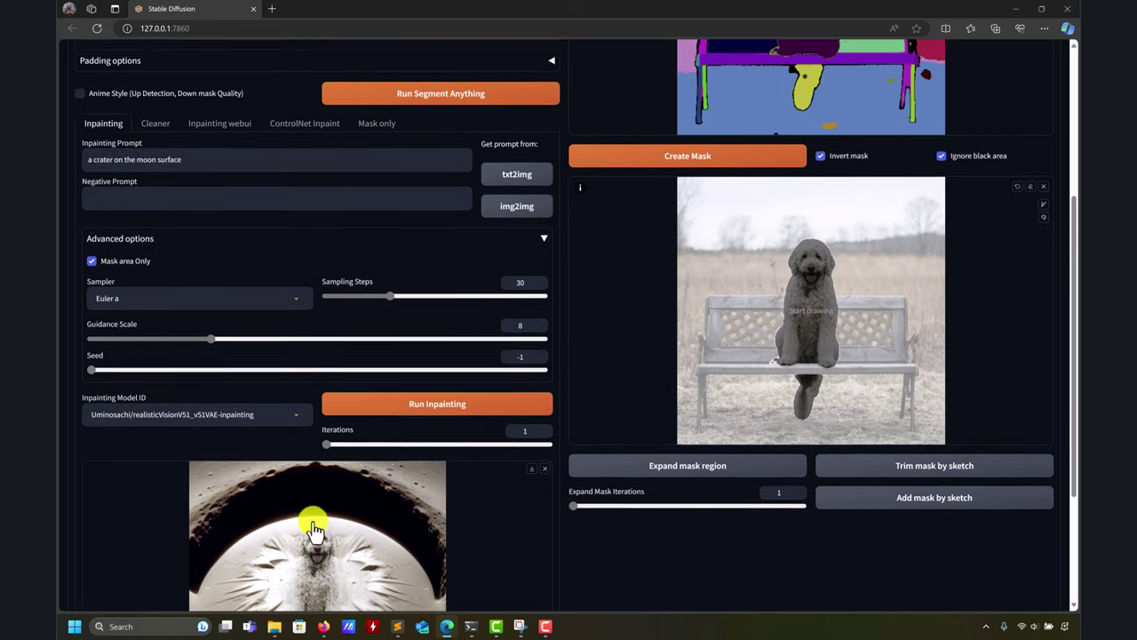
{"action": "scroll", "coordinate": [313, 529], "scroll_direction": "down", "scroll_amount": 2}
{"action": "scroll", "coordinate": [305, 429], "scroll_direction": "up", "scroll_amount": 2}
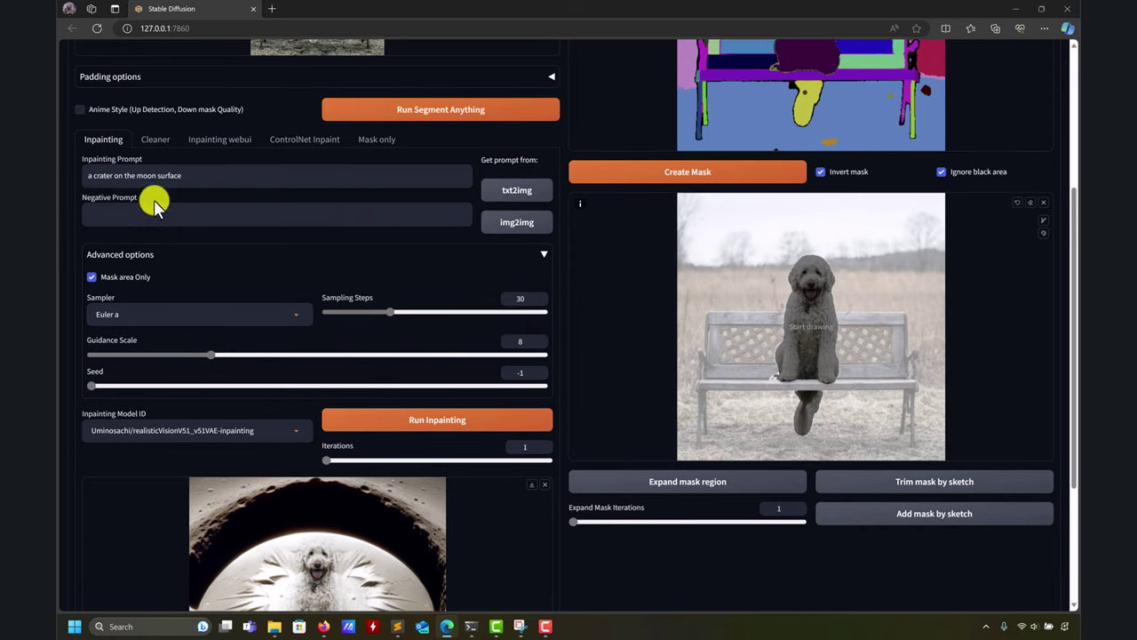
Replace the inpainting prompt with 'mars surface' and rerun the inpainting.
{"action": "double_click", "coordinate": [145, 175]}
{"action": "left_click", "coordinate": [118, 176]}
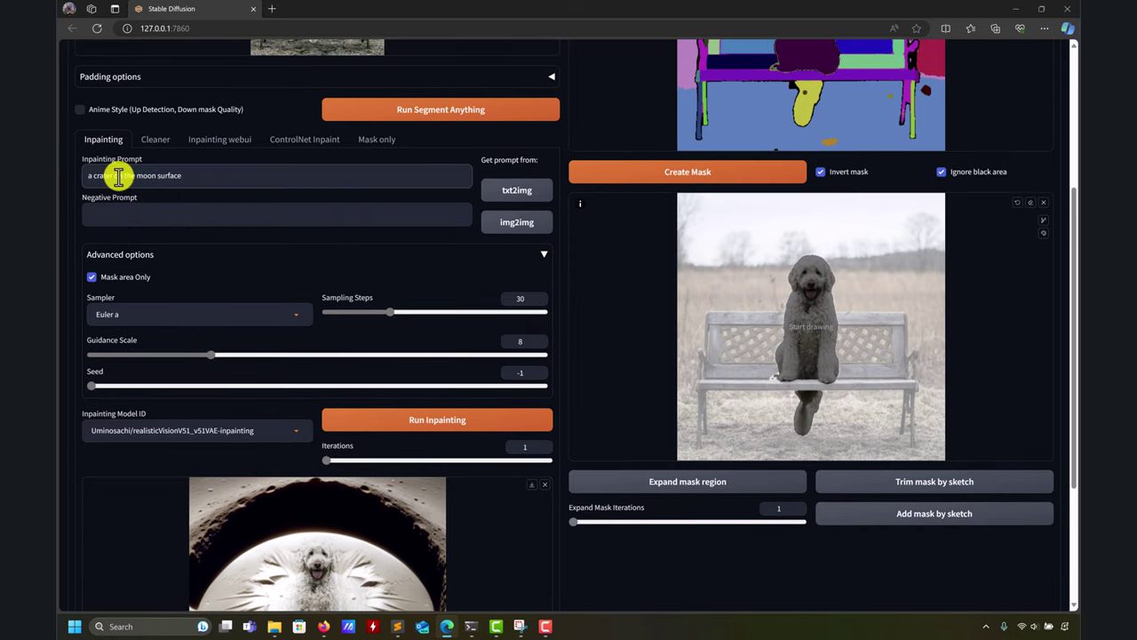
{"action": "triple_click", "coordinate": [118, 176]}
{"action": "type", "text": "mars"}
{"action": "left_click", "coordinate": [483, 423]}
{"action": "scroll", "coordinate": [536, 390], "scroll_direction": "down", "scroll_amount": 2}
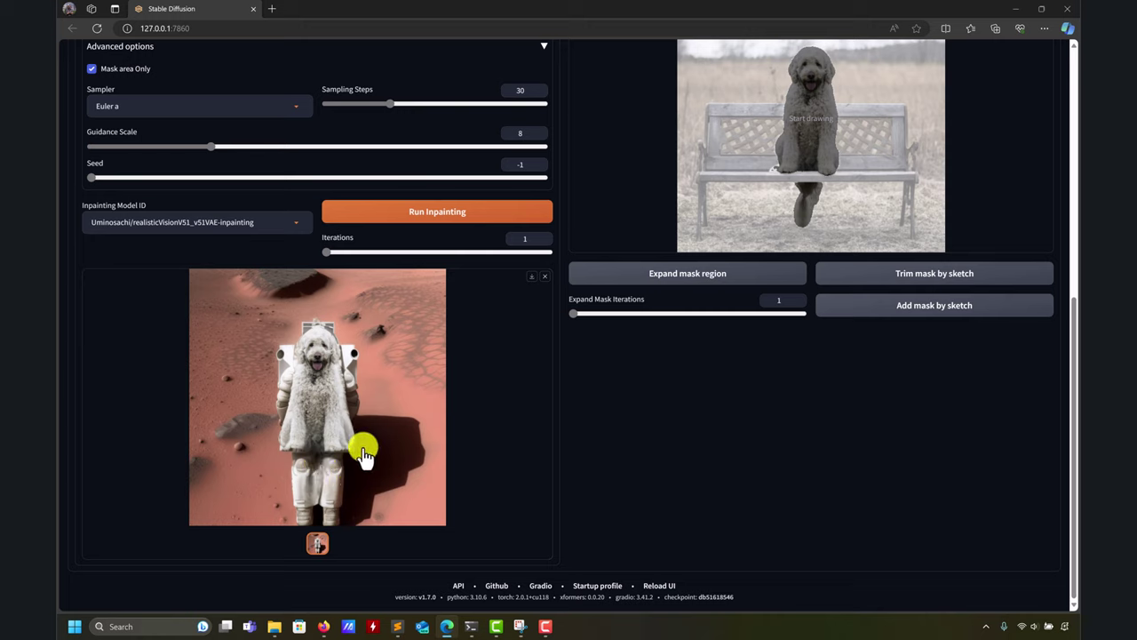
{"action": "scroll", "coordinate": [586, 414], "scroll_direction": "up", "scroll_amount": 4}
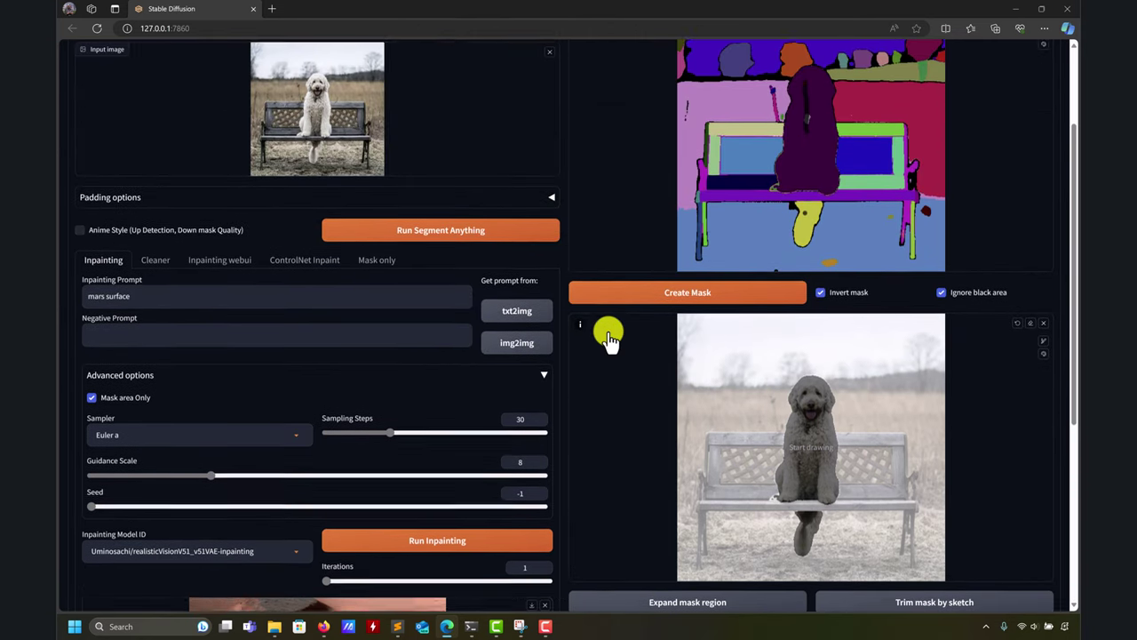
{"action": "scroll", "coordinate": [593, 356], "scroll_direction": "up", "scroll_amount": 2}
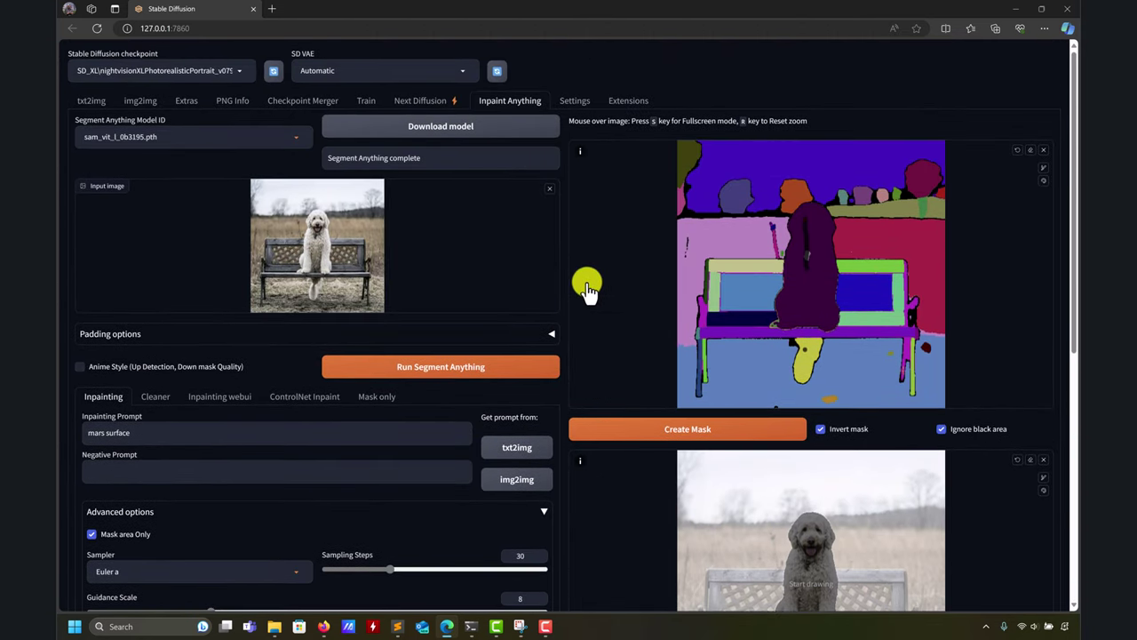
{"action": "scroll", "coordinate": [586, 289], "scroll_direction": "down", "scroll_amount": 1}
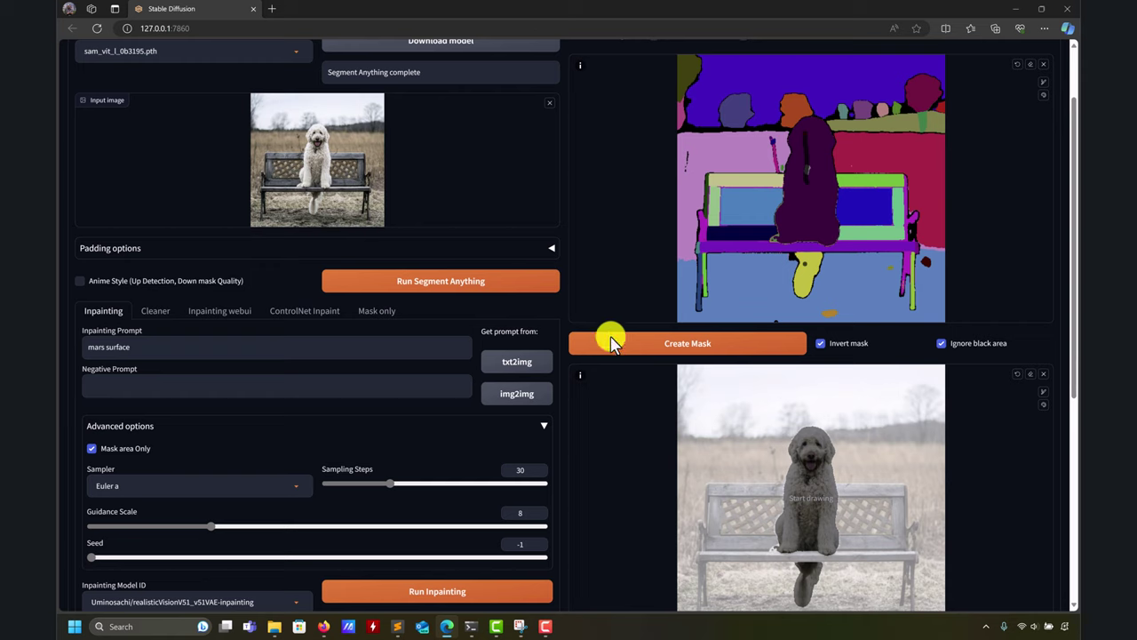
{"action": "scroll", "coordinate": [609, 401], "scroll_direction": "down", "scroll_amount": 1}
{"action": "scroll", "coordinate": [613, 401], "scroll_direction": "up", "scroll_amount": 2}
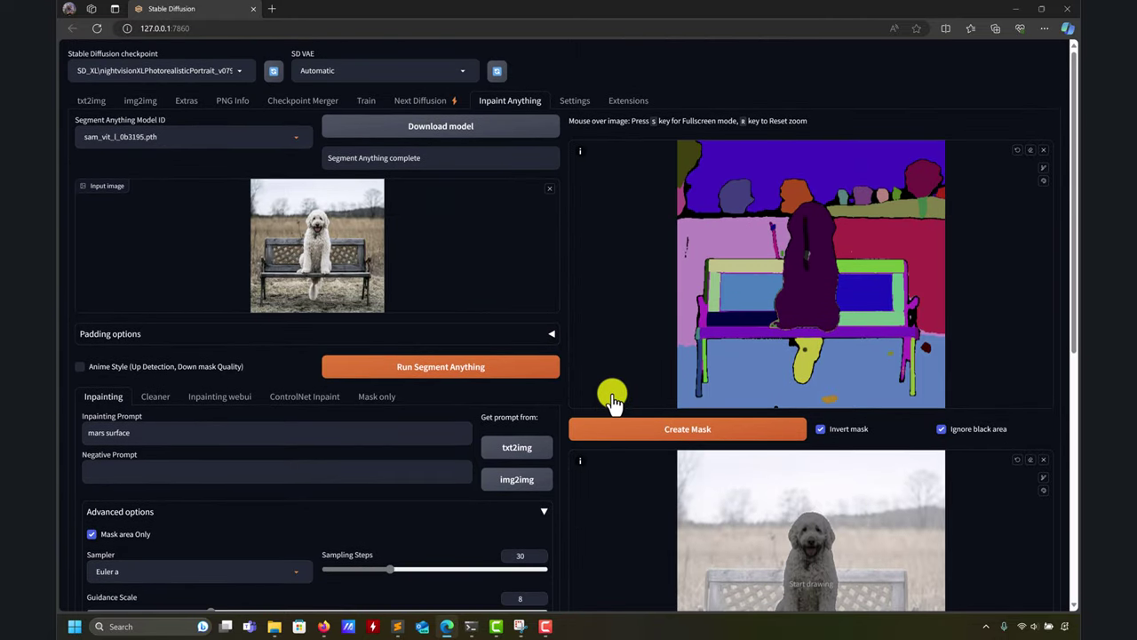
{"action": "scroll", "coordinate": [613, 401], "scroll_direction": "down", "scroll_amount": 4}
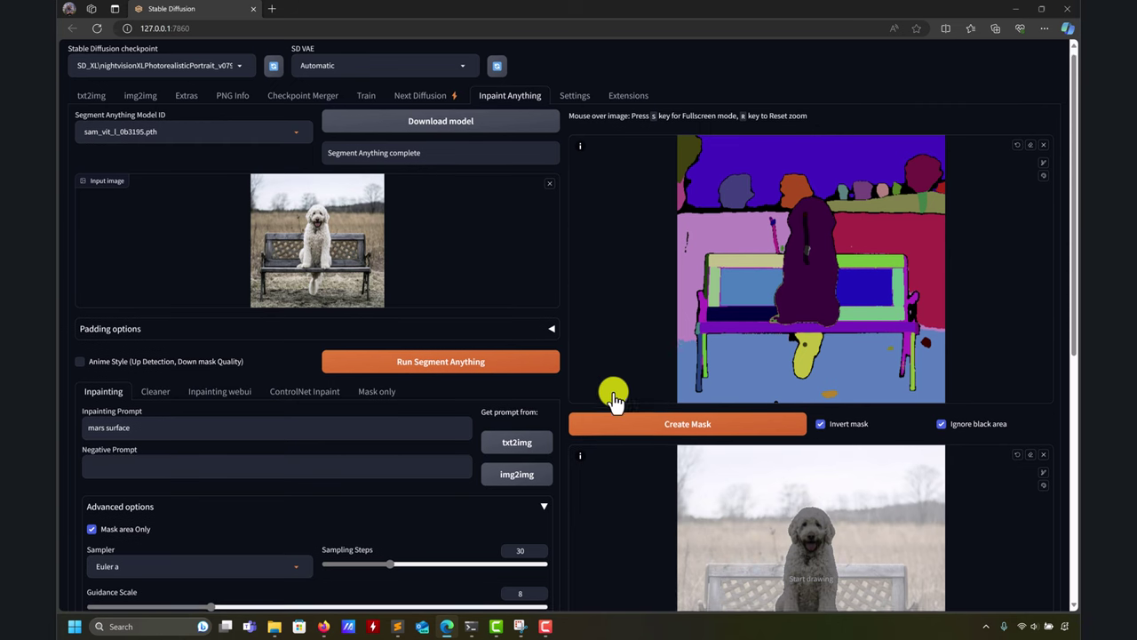